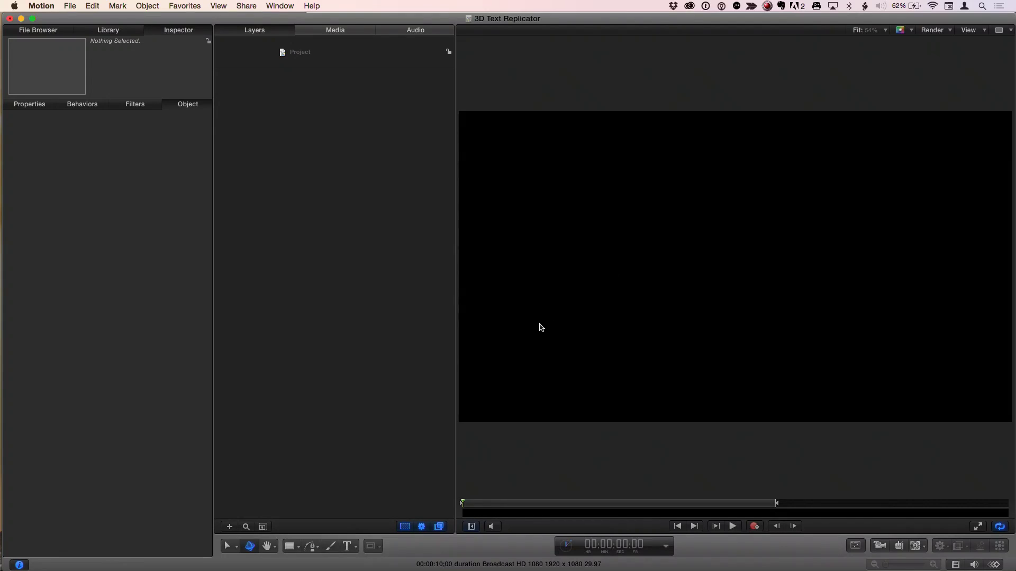
Create a new empty text layer on the canvas, then switch to Font Book's Symbol Fonts
key("t")
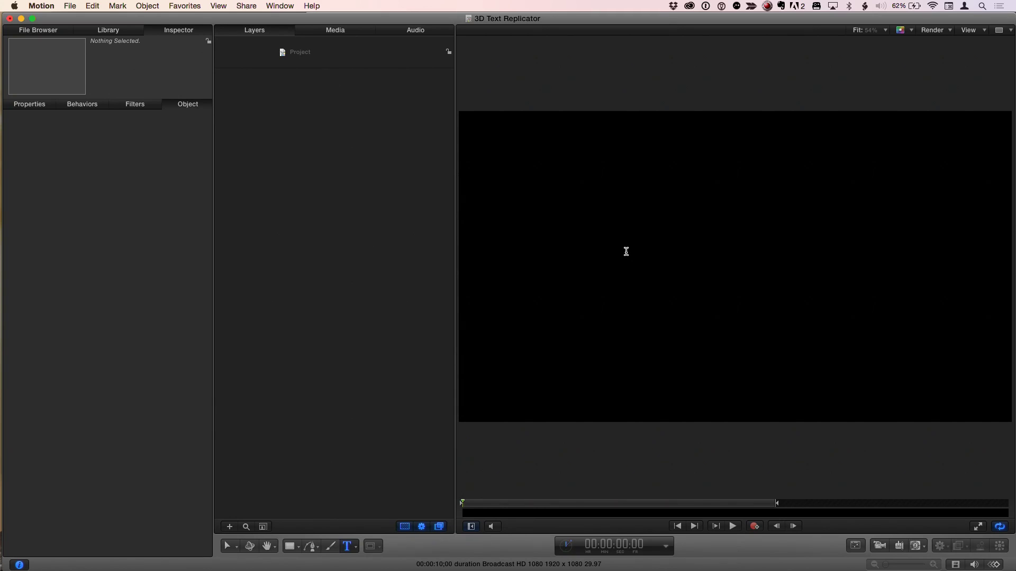
left_click(660, 270)
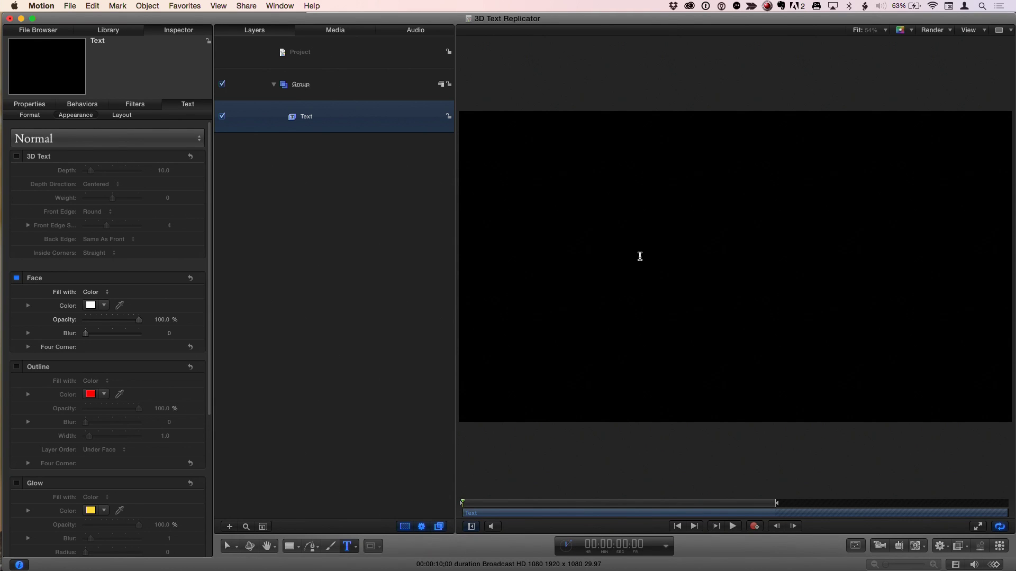
key("super+Tab")
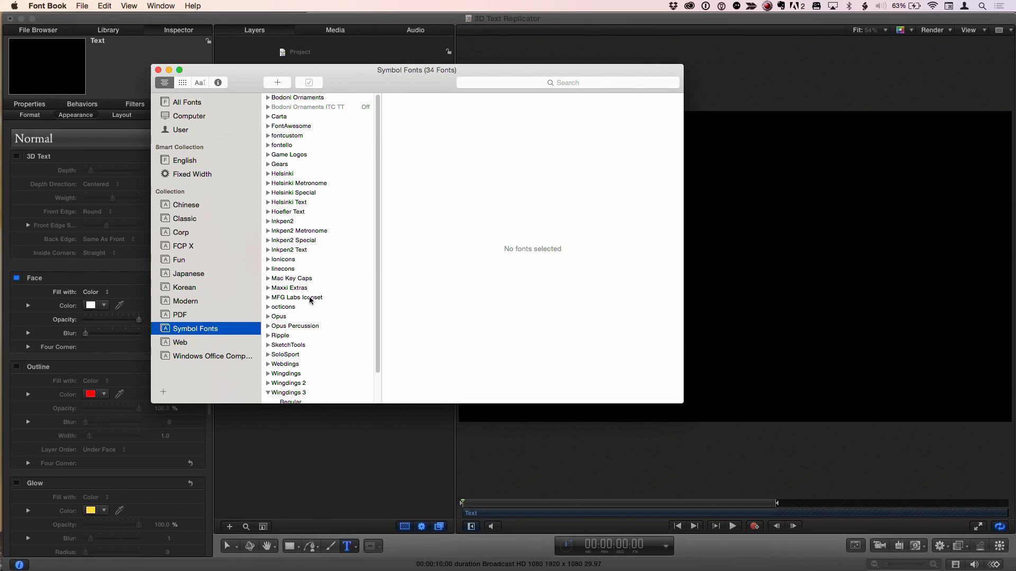
Select the solid black square glyph in the Webdings font and return to Motion
scroll(310, 300, "down", 3)
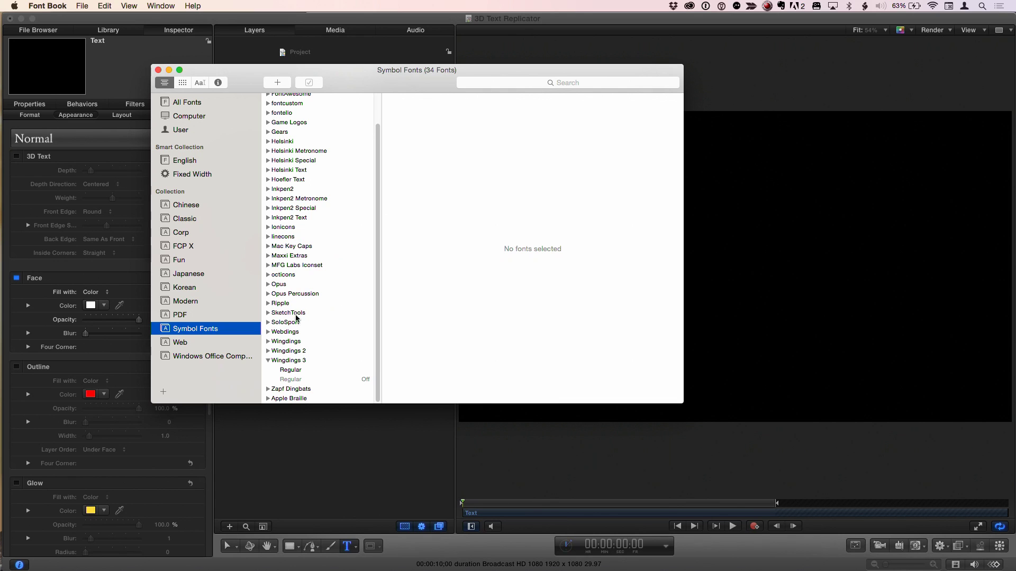
left_click(293, 333)
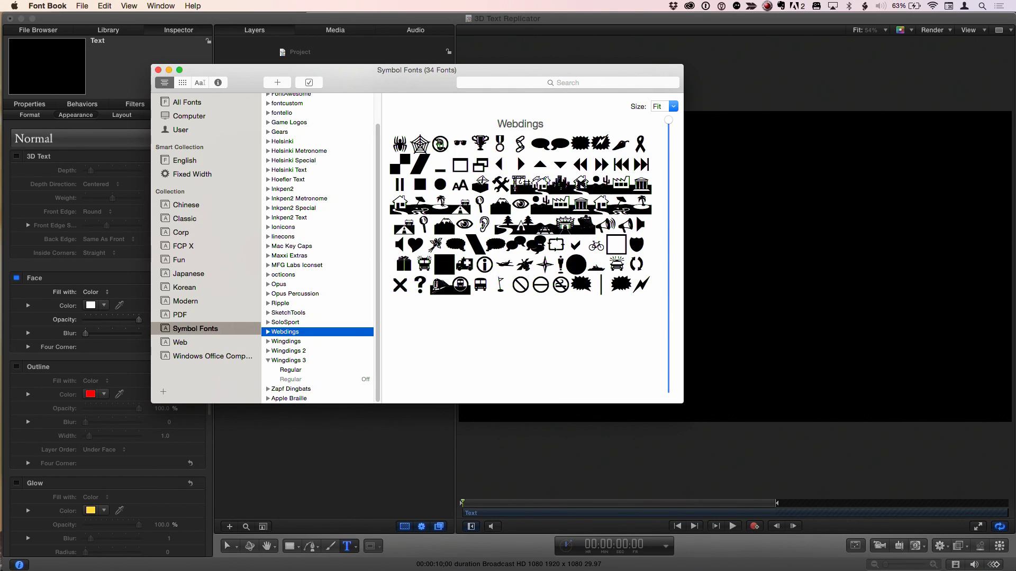
left_click(416, 184)
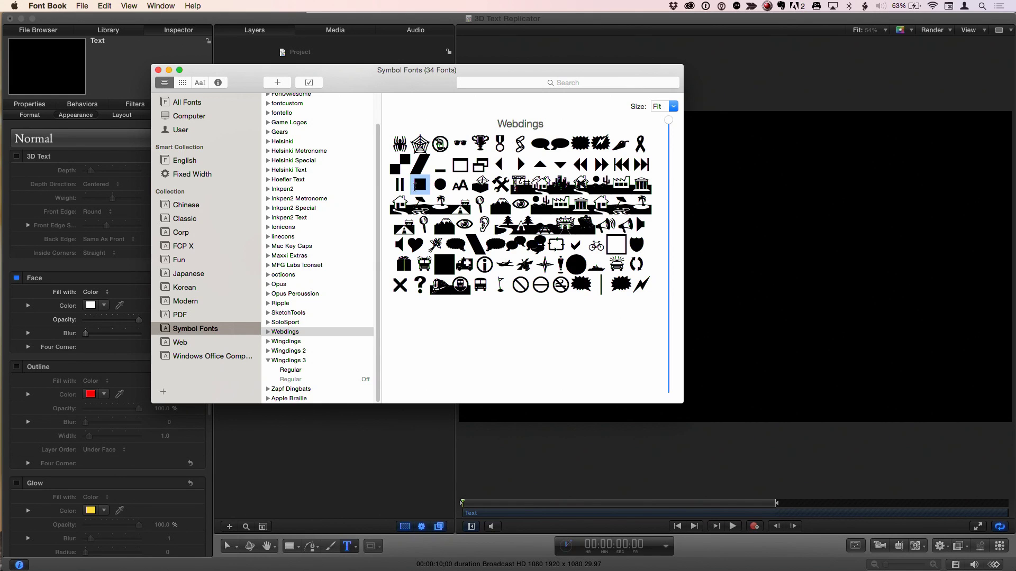
key("super+Tab")
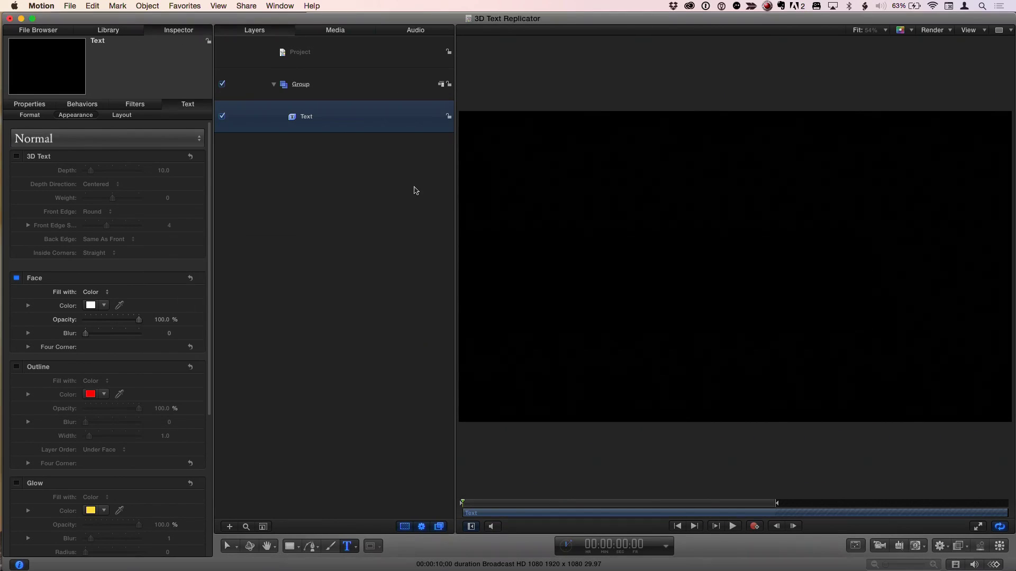
Paste the Webdings square glyph, enlarge it to size 374, and move it right
key("super+v")
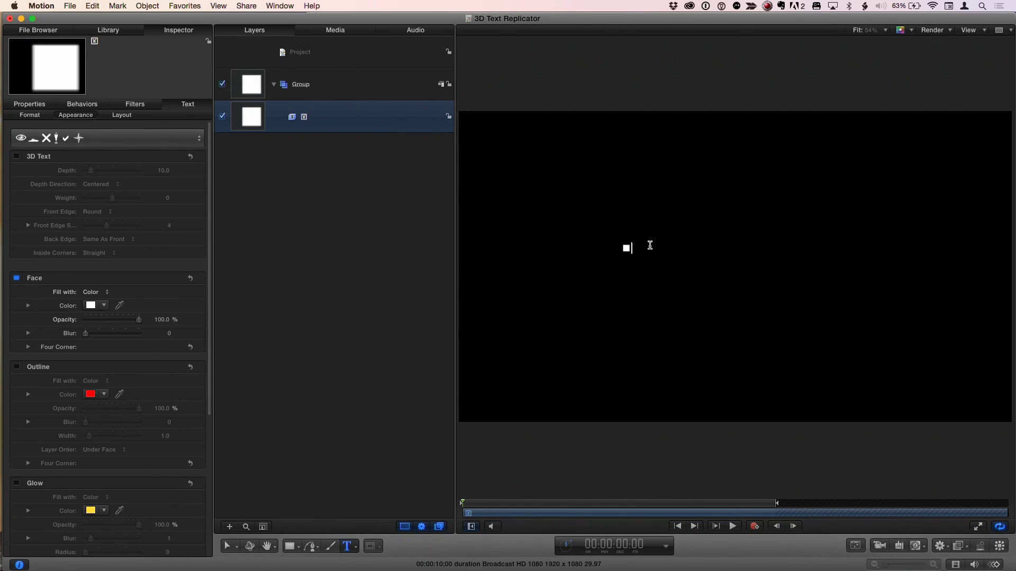
key("q")
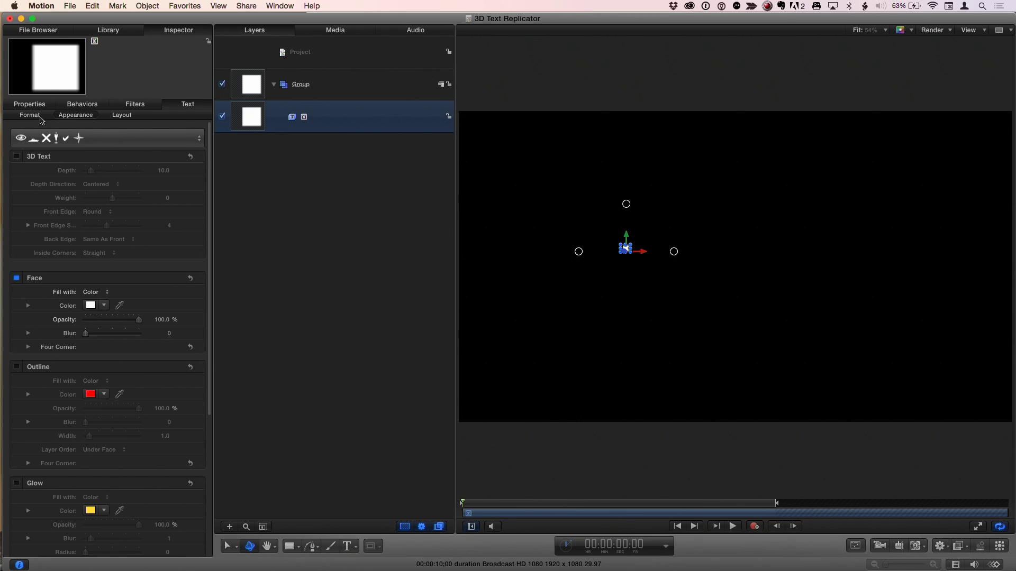
left_click(39, 118)
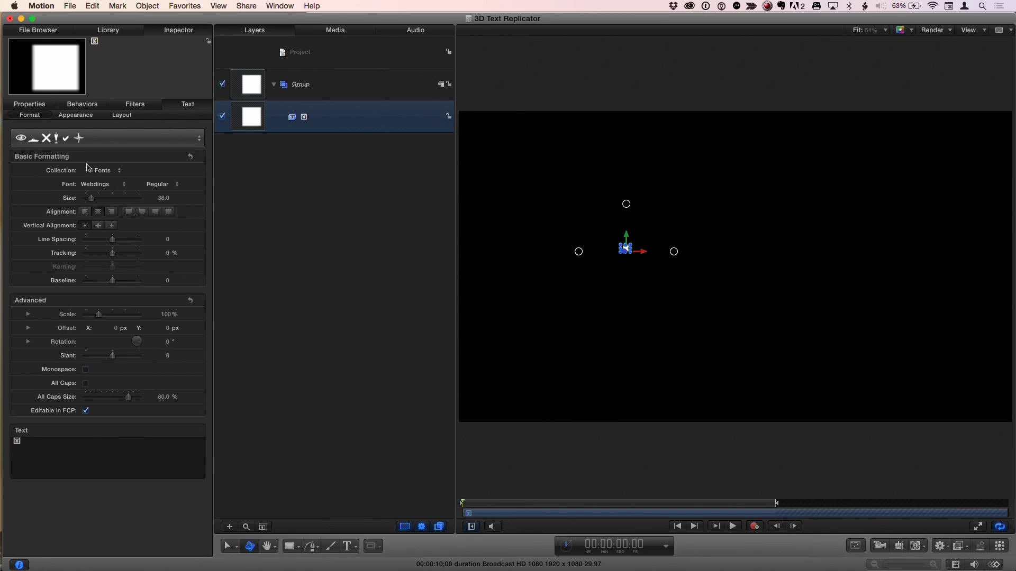
left_click_drag(162, 198, 162, 199)
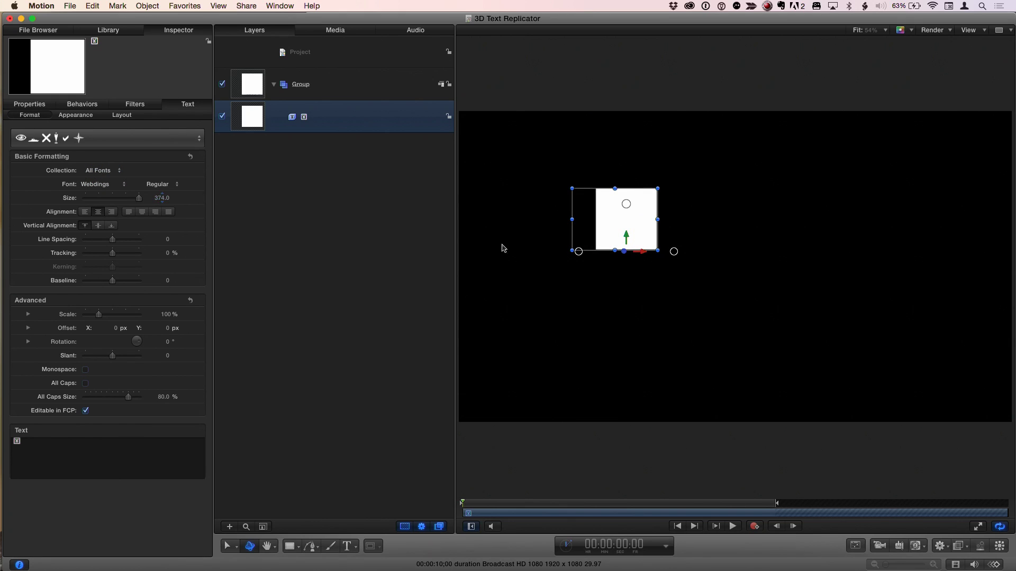
left_click_drag(615, 230, 677, 240)
Centre the square's anchor point and nudge the square slightly on the canvas
right_click(677, 238)
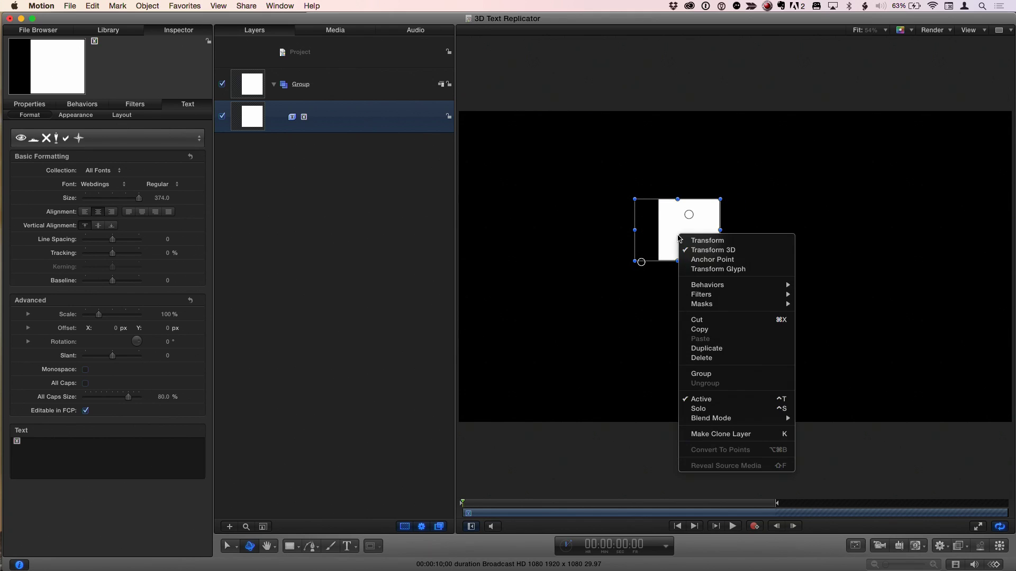
left_click(693, 262)
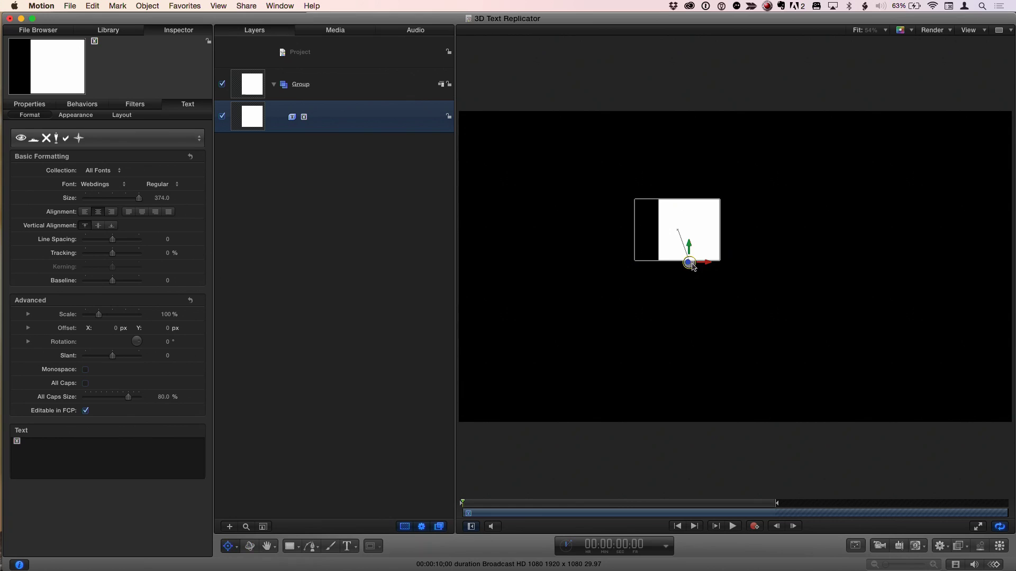
left_click_drag(692, 265, 694, 238)
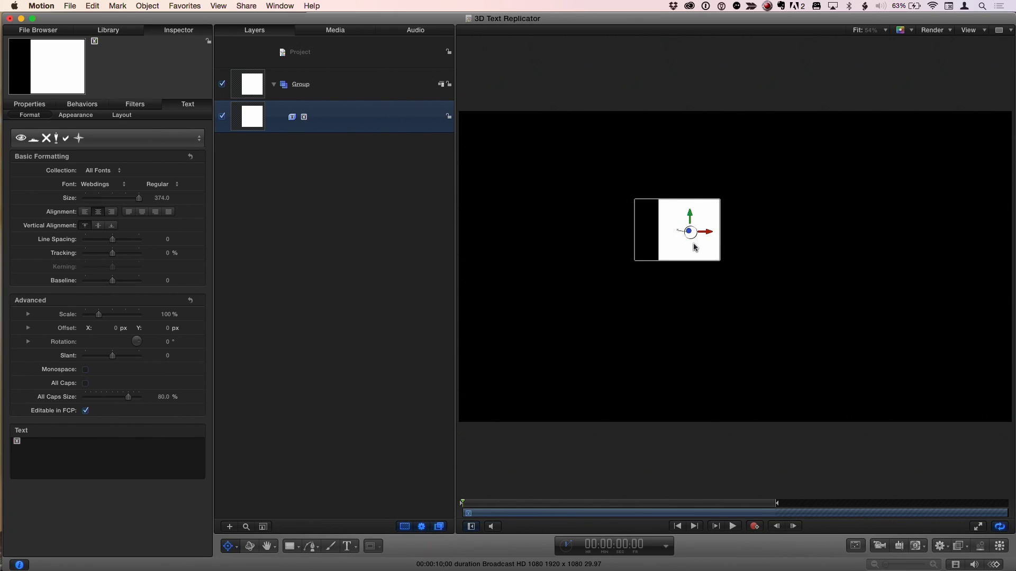
key("q")
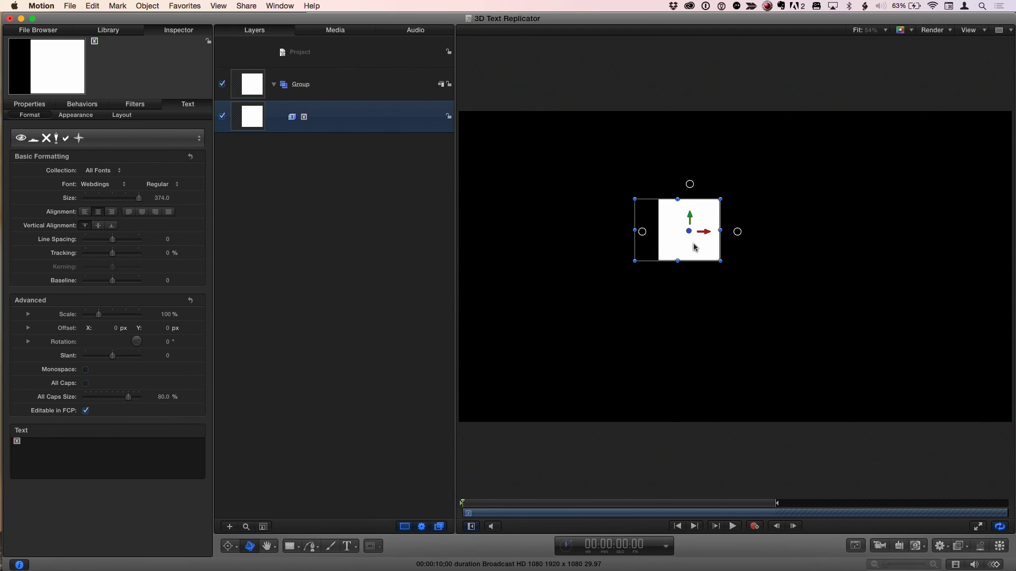
mouse_move(693, 246)
left_mouse_down()
mouse_move(722, 272)
mouse_move(687, 250)
left_mouse_up()
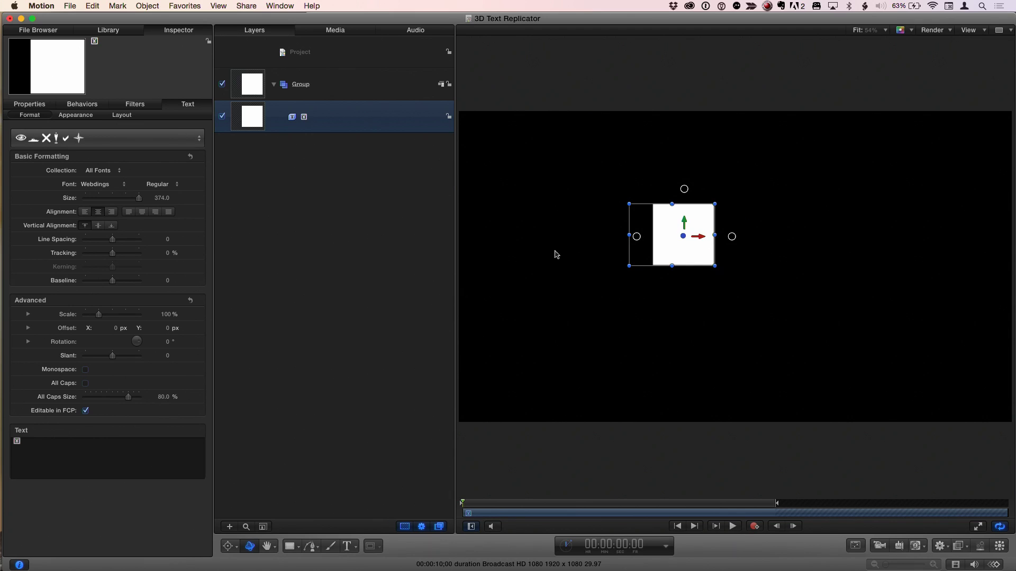
Make the square 3D text with depth 39 and the Stone > Travertine material
left_click(76, 116)
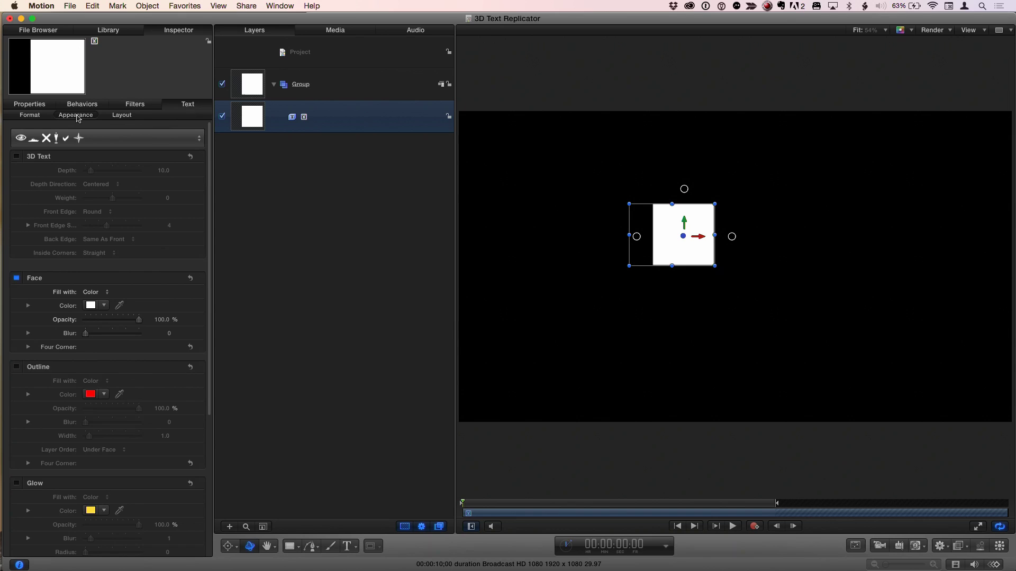
left_click(17, 157)
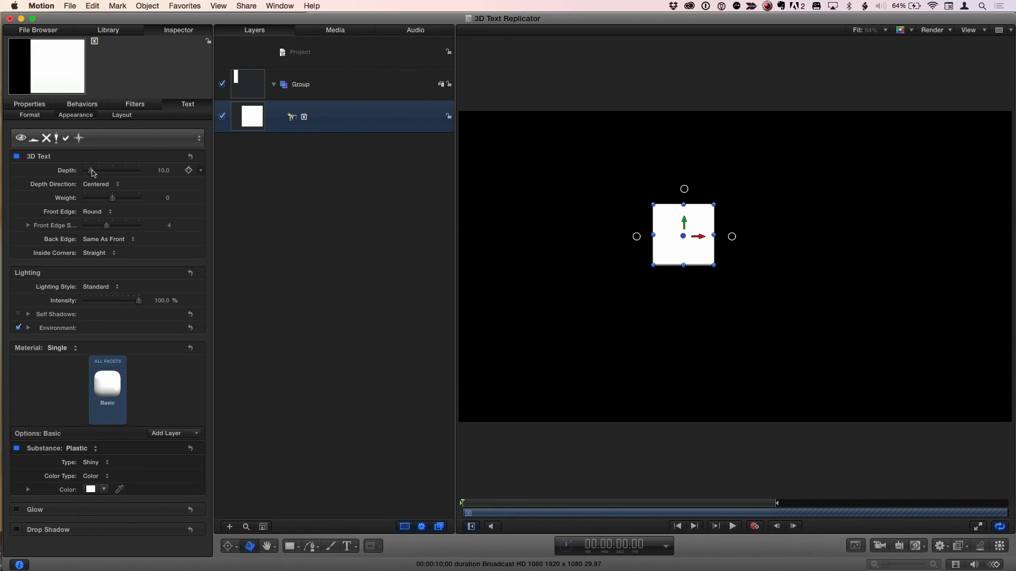
left_click_drag(93, 172, 108, 173)
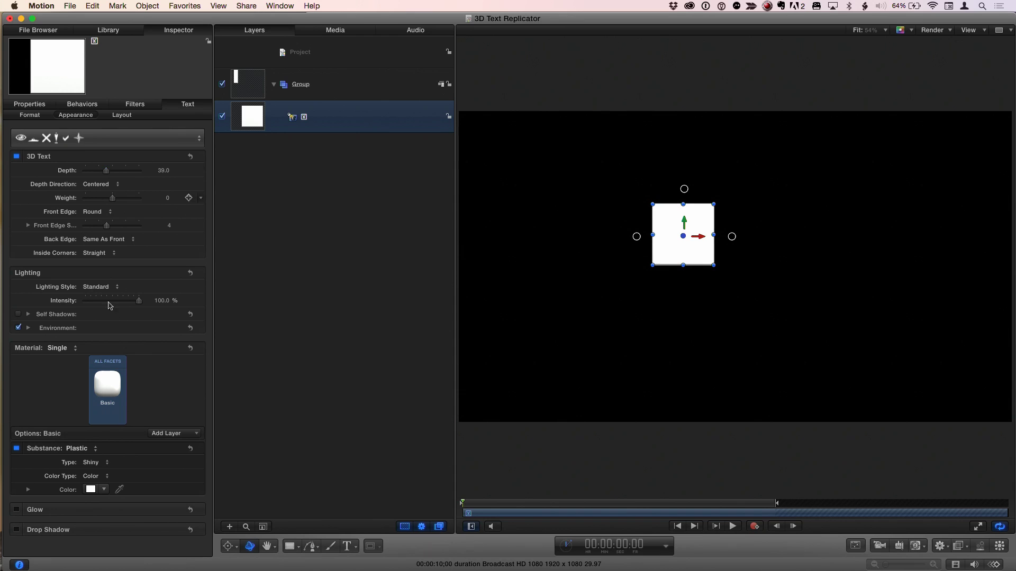
left_click(107, 383)
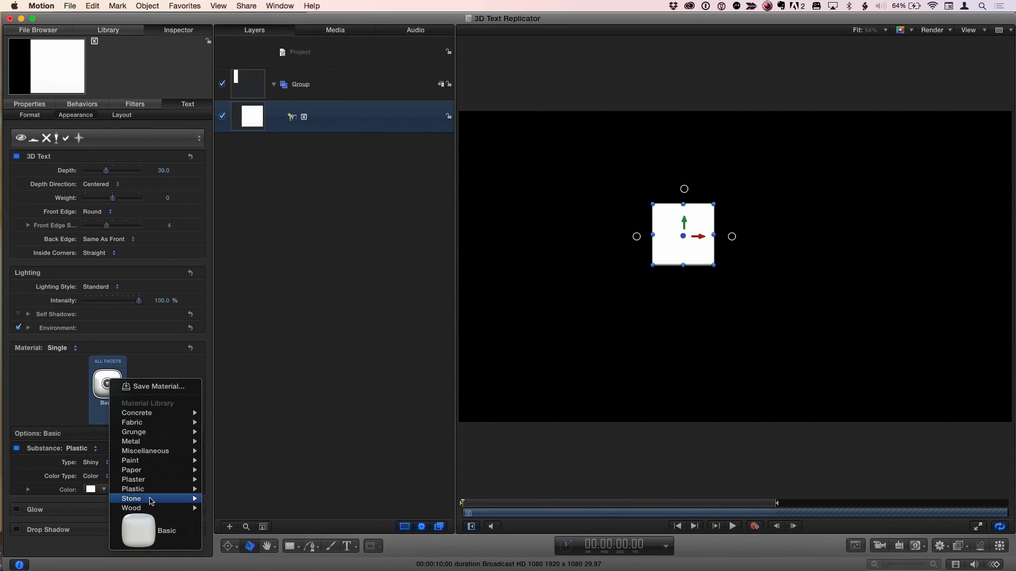
mouse_move(151, 500)
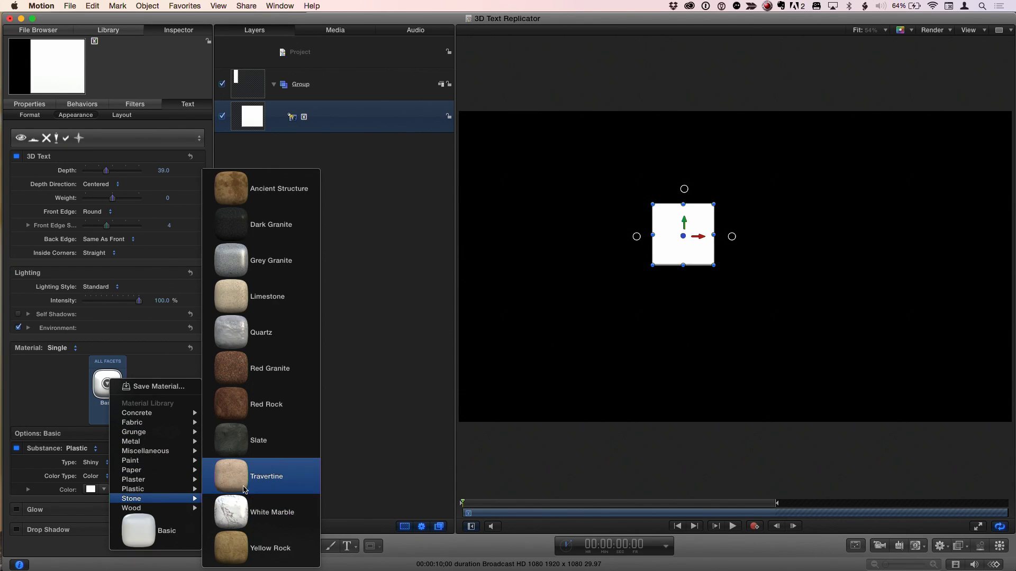
left_click(255, 479)
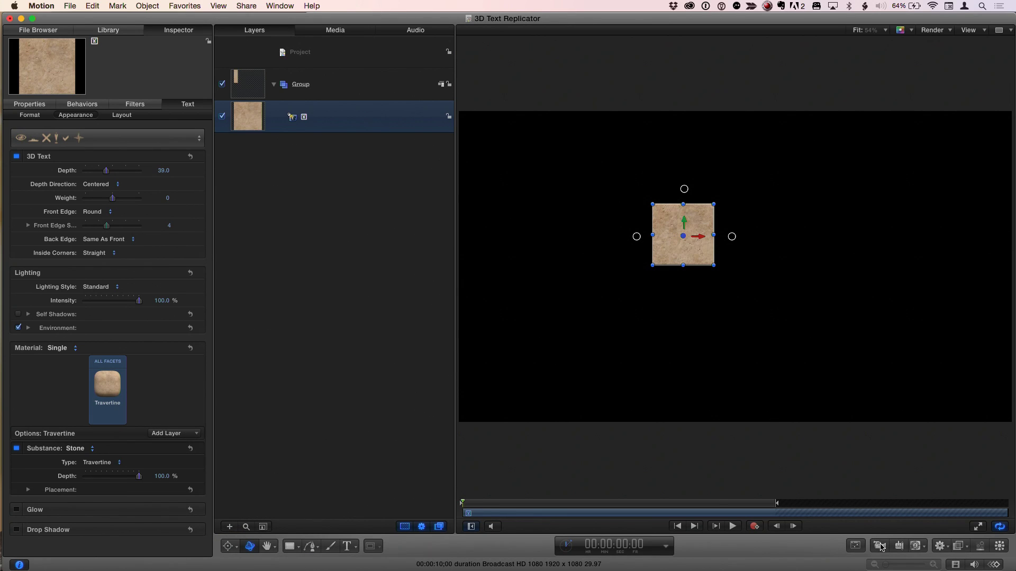
Add a camera, make the group 3D, and orbit to view the tile's depth
left_click(880, 547)
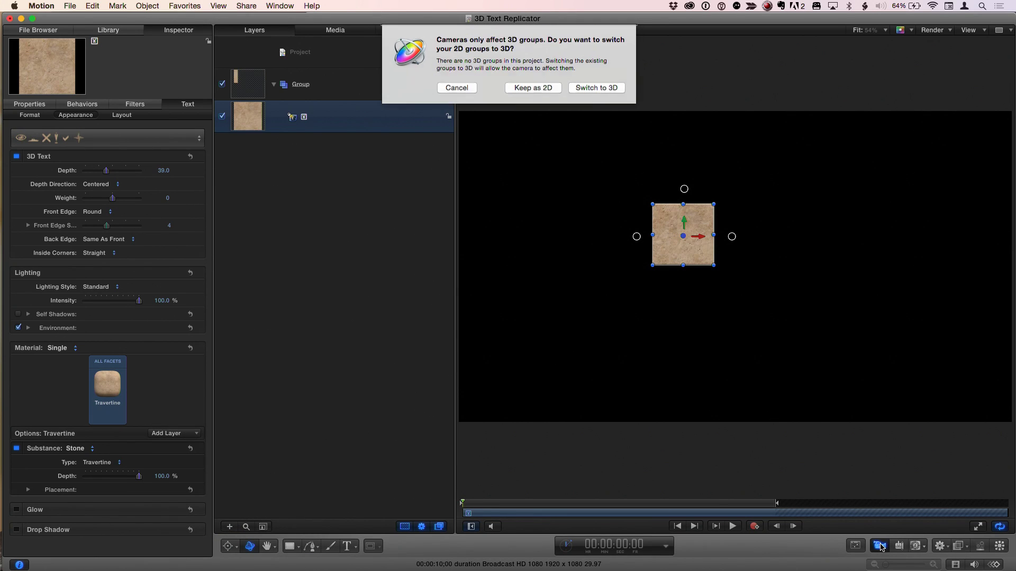
left_click(598, 87)
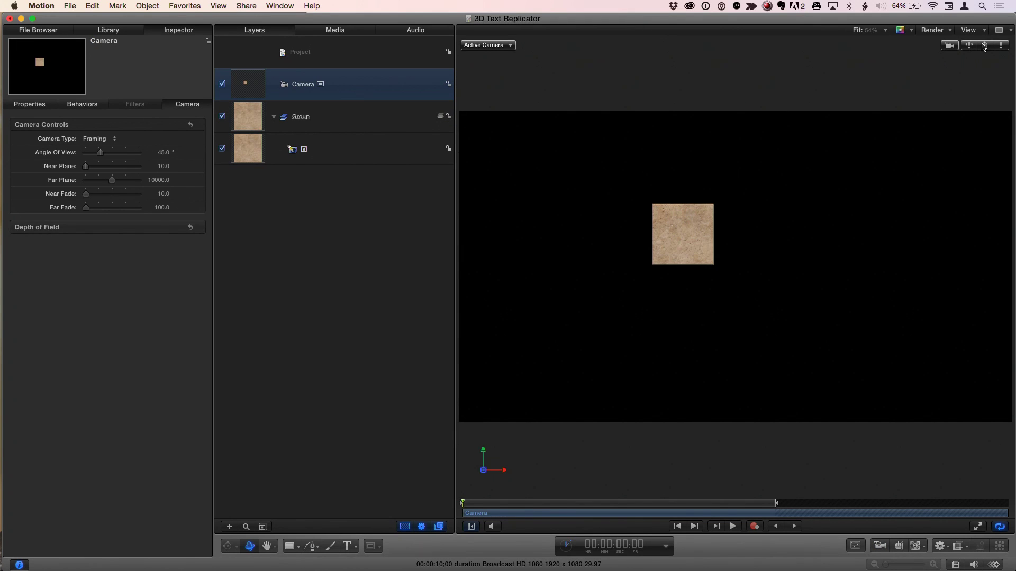
mouse_move(983, 47)
left_mouse_down()
mouse_move(948, 51)
mouse_move(953, 63)
mouse_move(983, 47)
left_mouse_up()
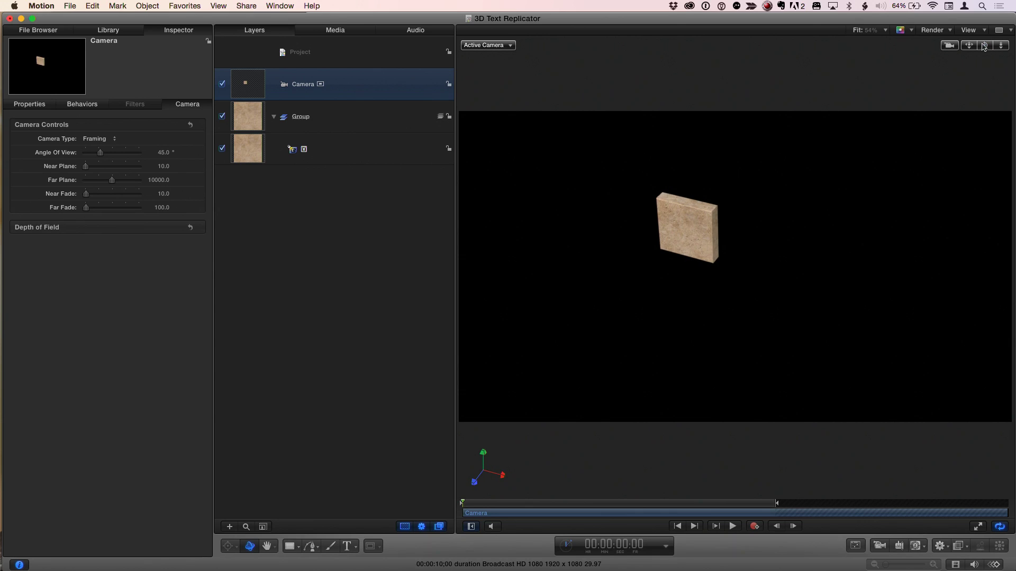
Raise the tile's front edge size to 16 for a rounder bevel
left_click(336, 157)
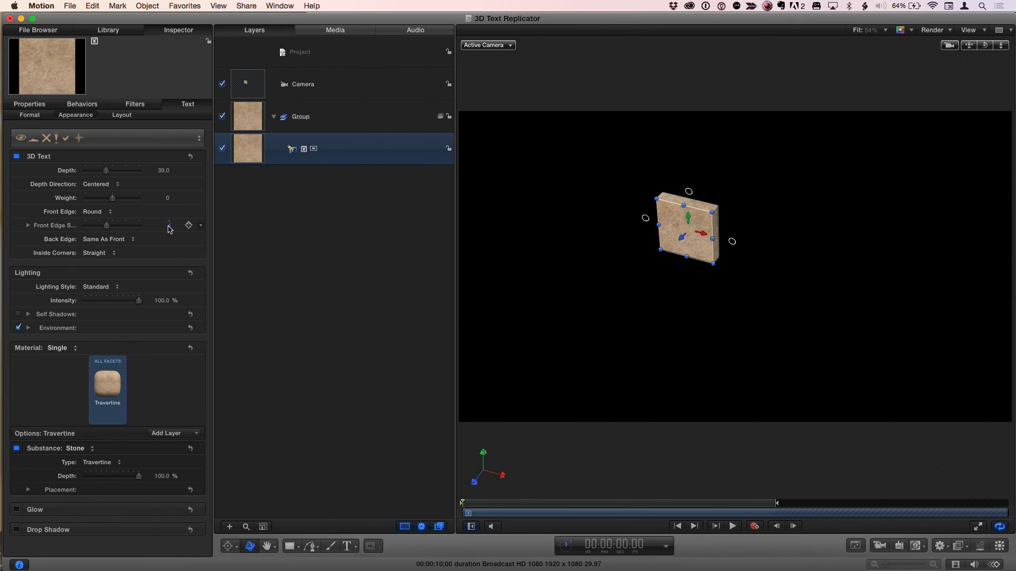
left_click_drag(169, 229, 212, 229)
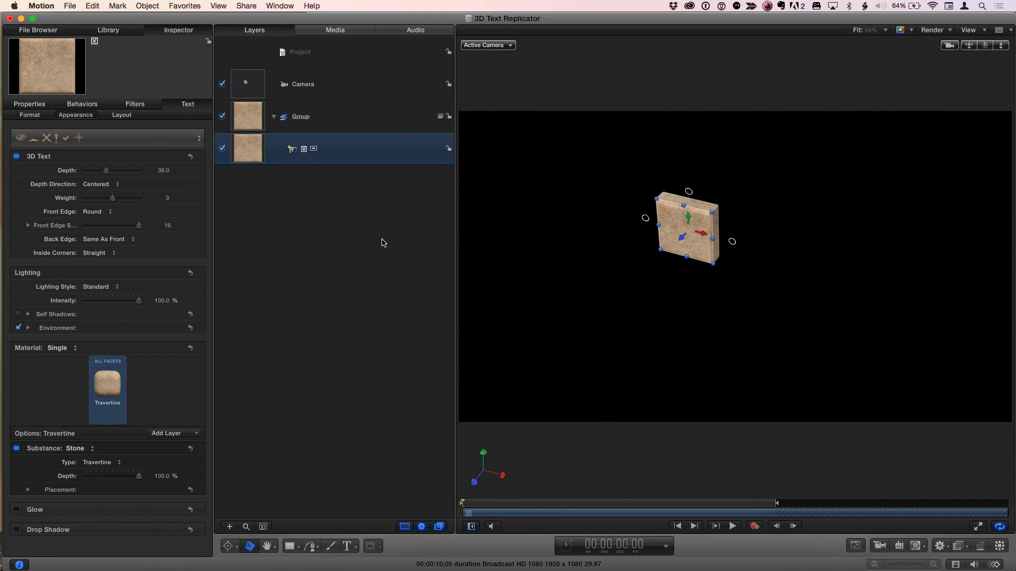
mouse_move(985, 48)
left_mouse_down()
mouse_move(1003, 48)
mouse_move(987, 48)
left_mouse_up()
Return the view to front-on and reset the tile's transform
double_click(987, 46)
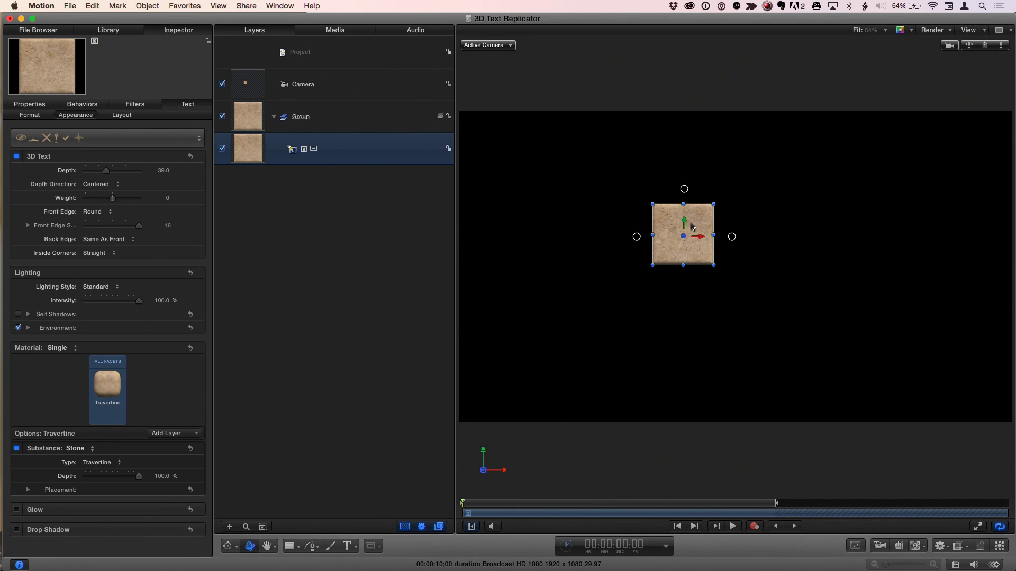
left_click(35, 108)
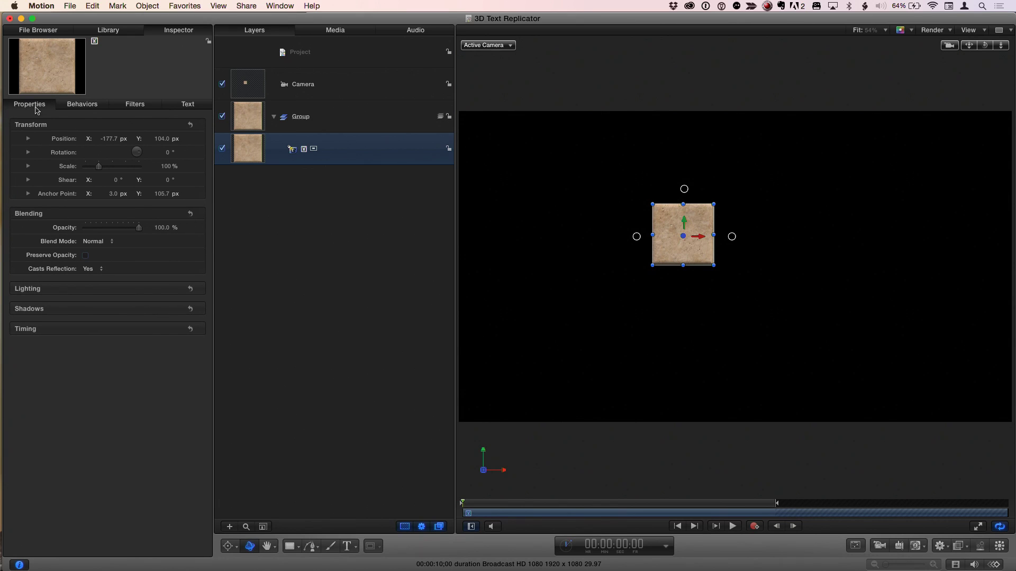
left_click(191, 126)
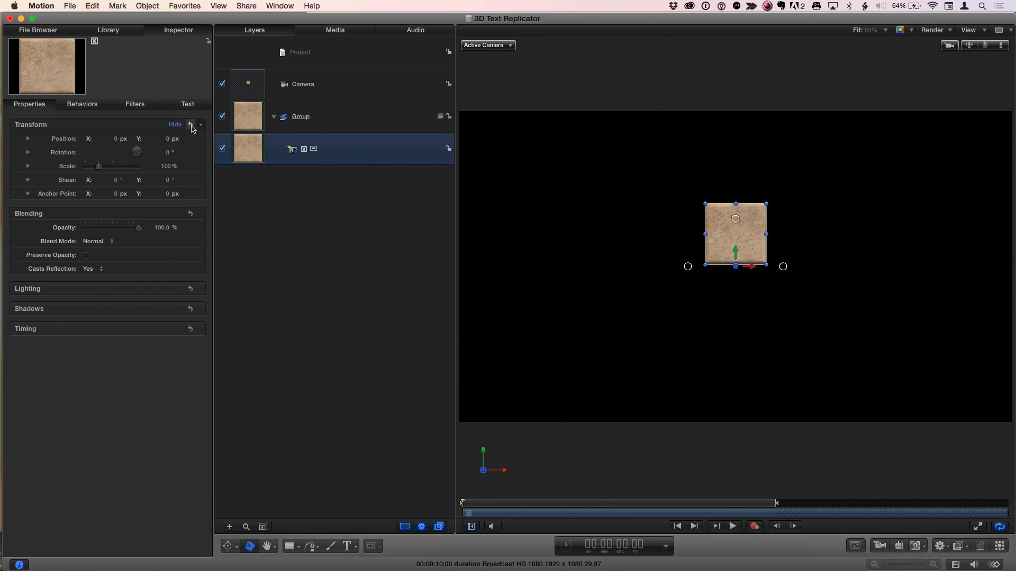
Move the tile's anchor point up to its centre, at Y 91.6 px
right_click(760, 239)
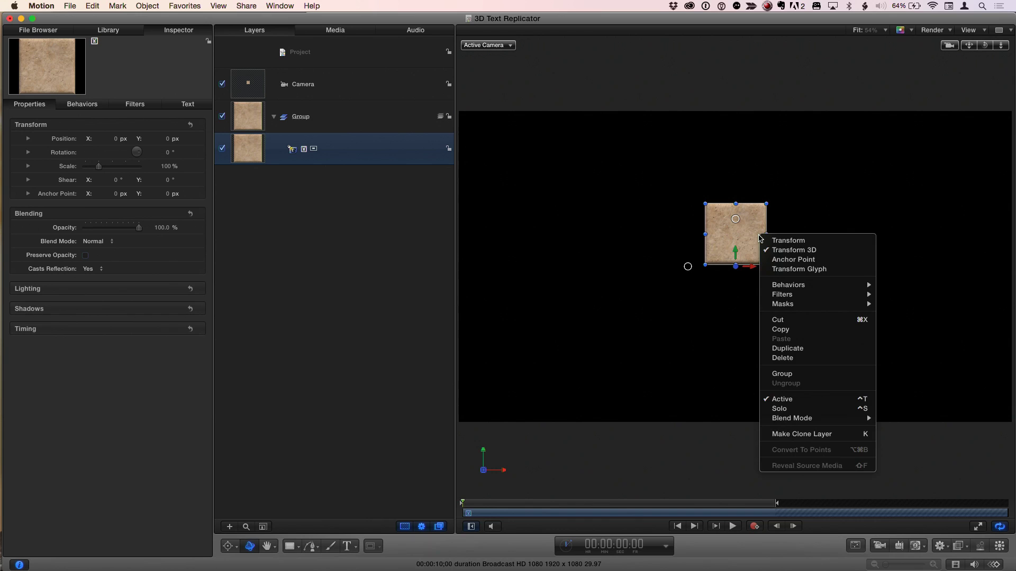
left_click(782, 259)
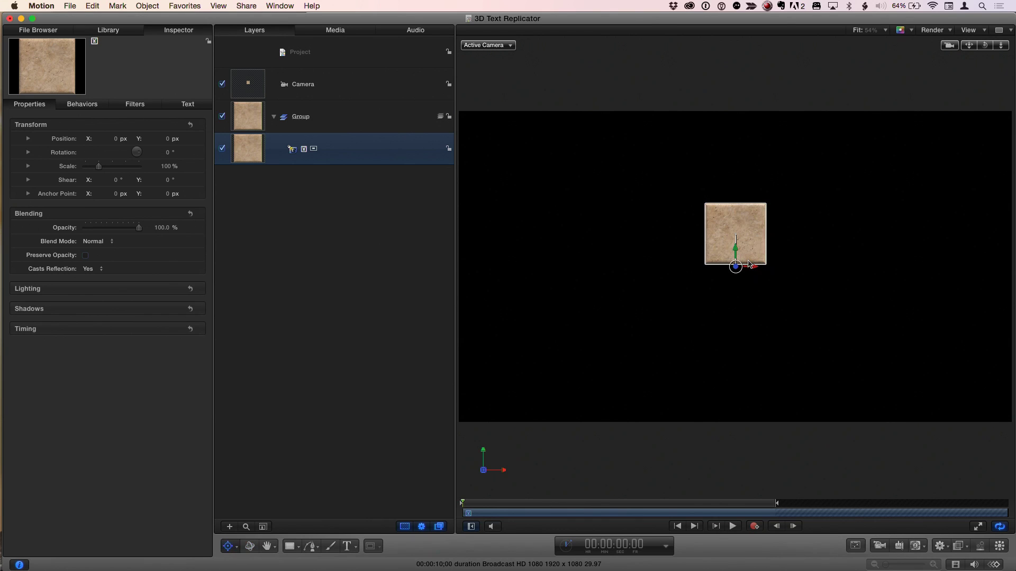
left_click_drag(737, 251, 736, 227)
Replicate the tile into a 5×5 grid of size about 842, moved down in frame
key("q")
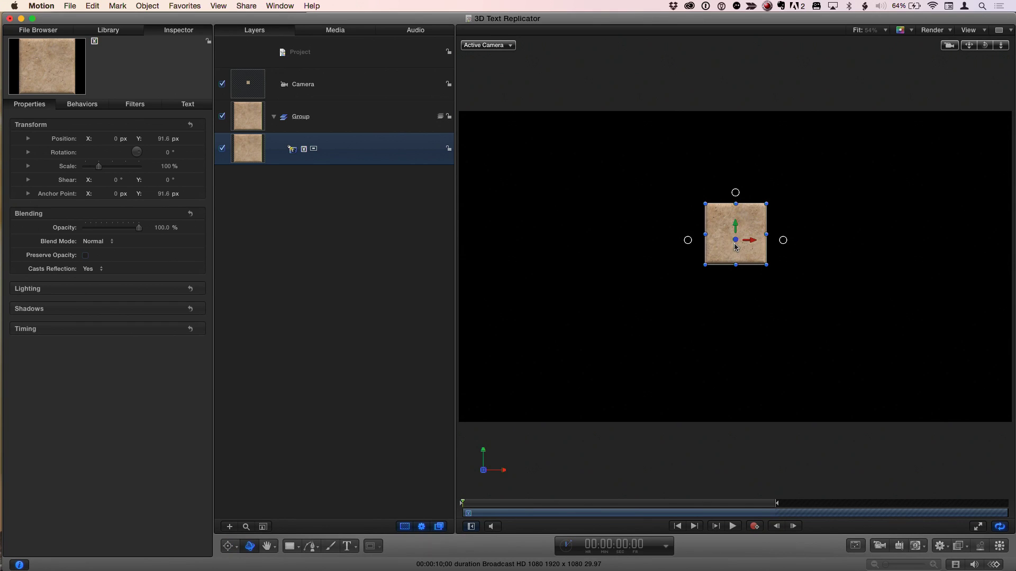
key("l")
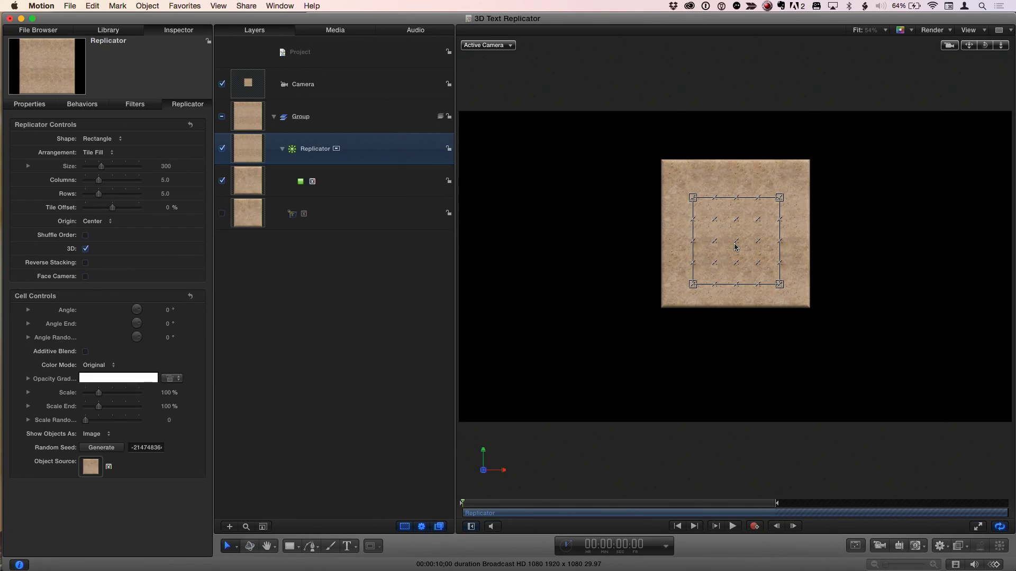
left_click_drag(690, 288, 614, 363)
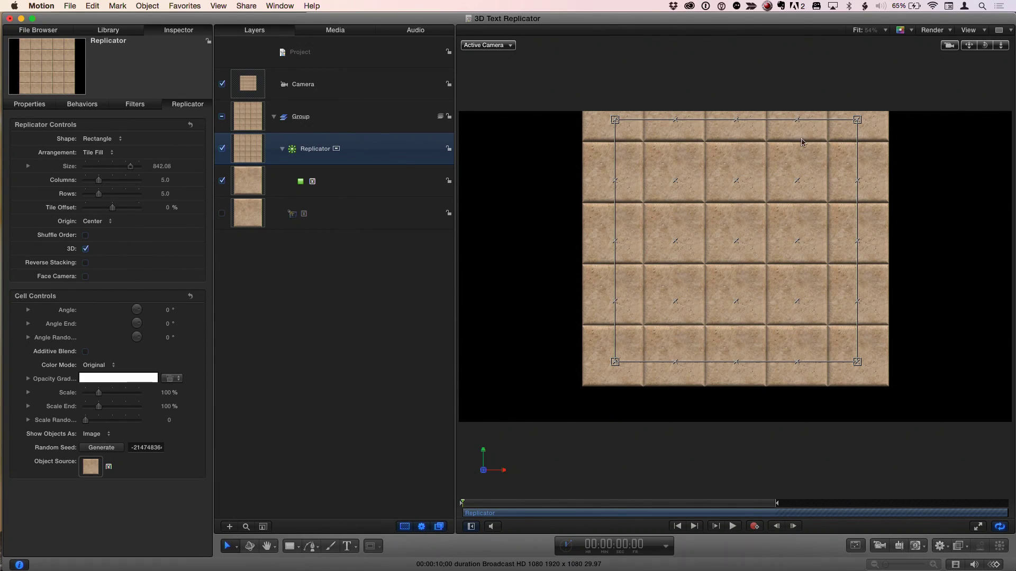
left_click_drag(756, 180, 755, 211)
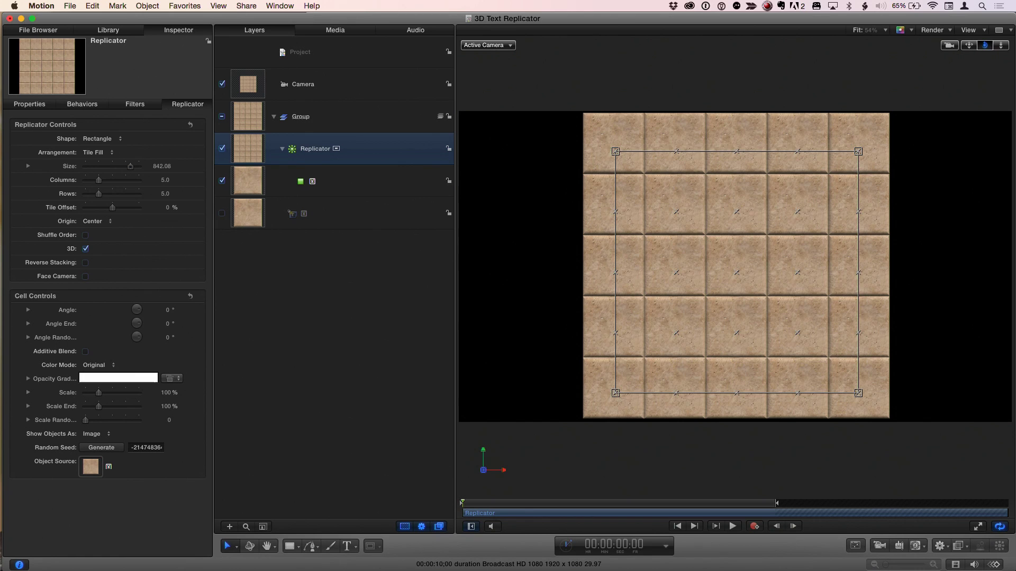
left_click_drag(985, 45, 1015, 46)
double_click(986, 47)
Set the Replicator's Origin to Upper Left
left_click(96, 227)
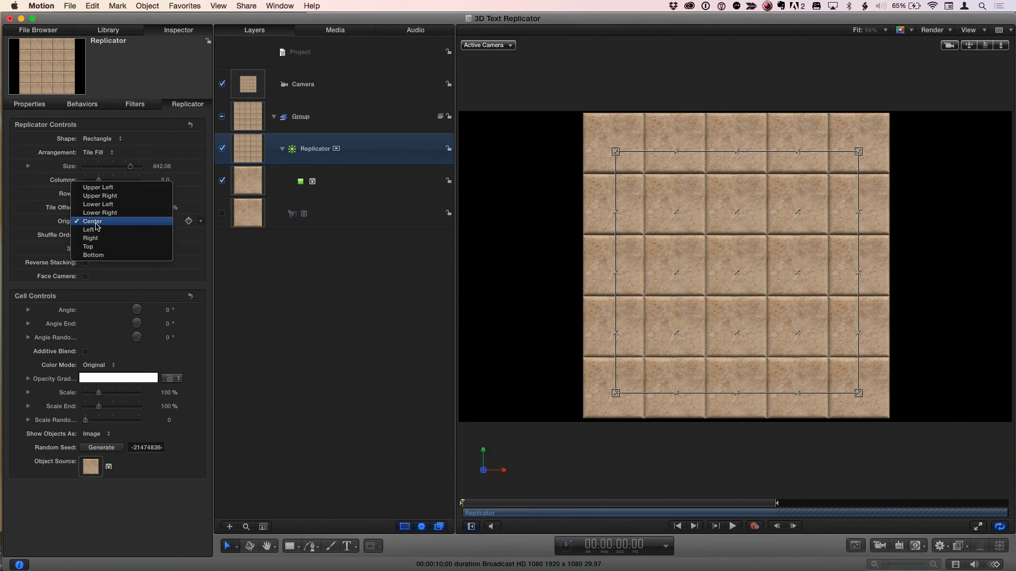
left_click(98, 192)
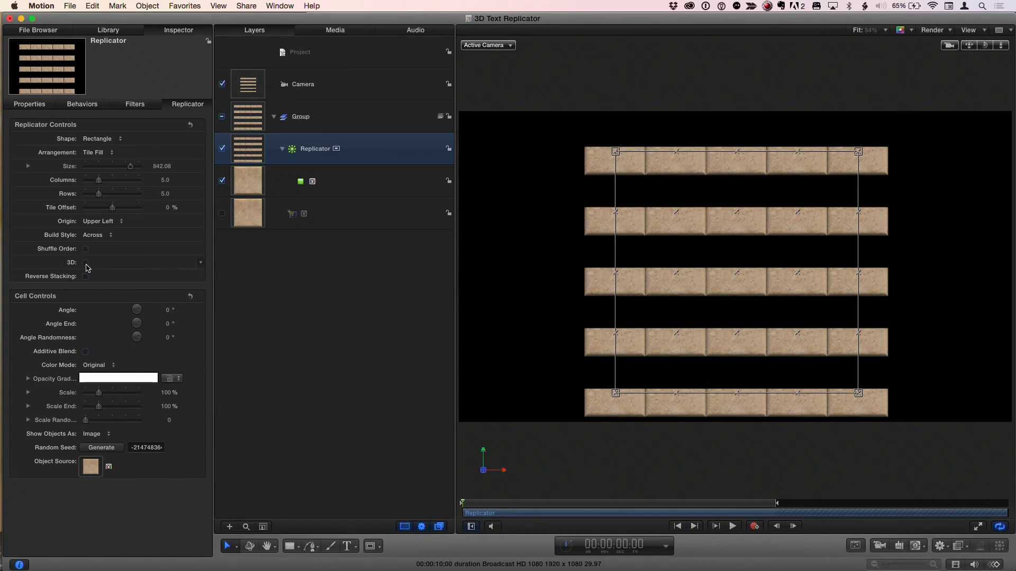
left_click(85, 263)
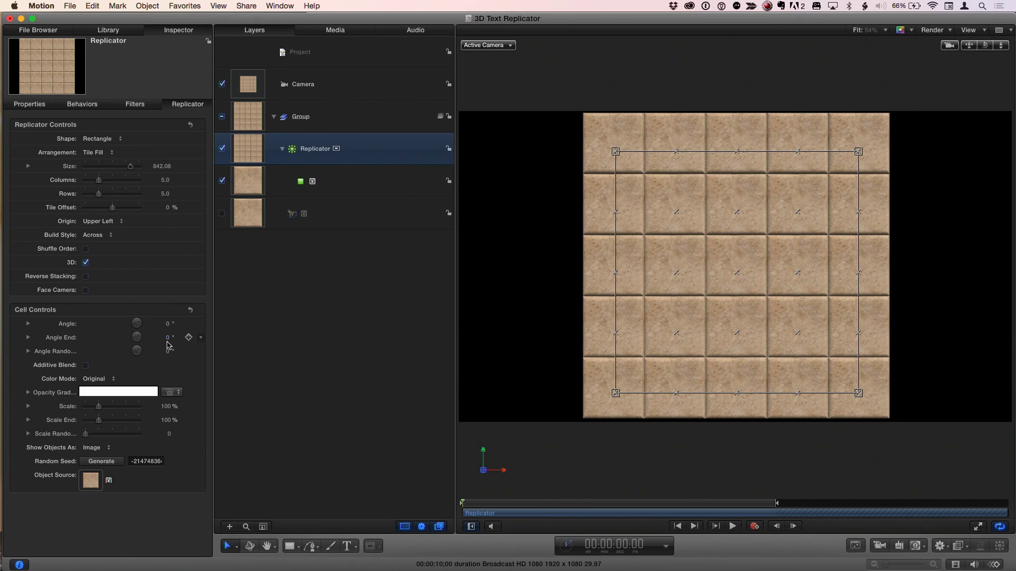
left_click(28, 338)
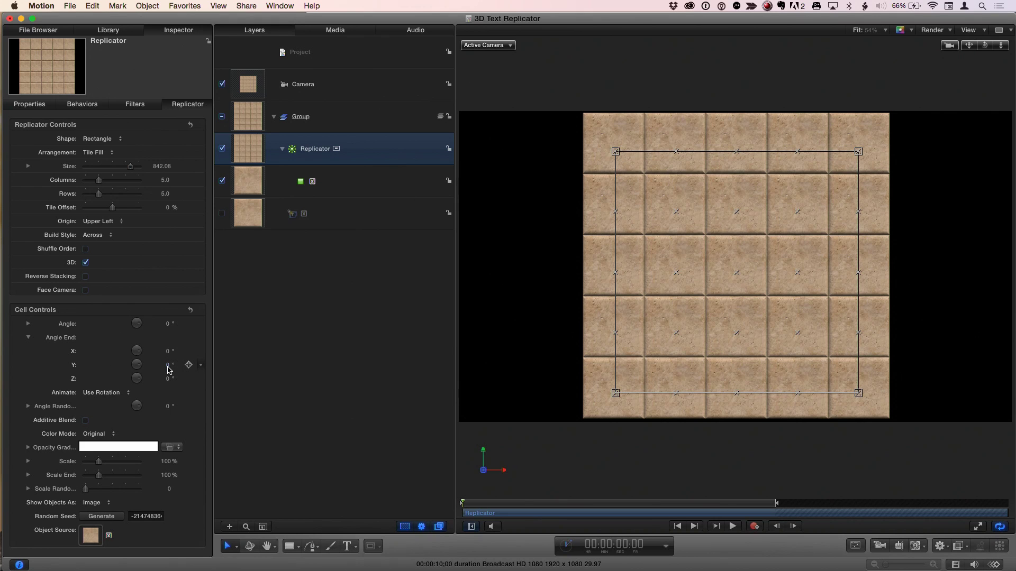
mouse_move(165, 365)
left_mouse_down()
mouse_move(196, 365)
mouse_move(139, 364)
mouse_move(154, 364)
left_mouse_up()
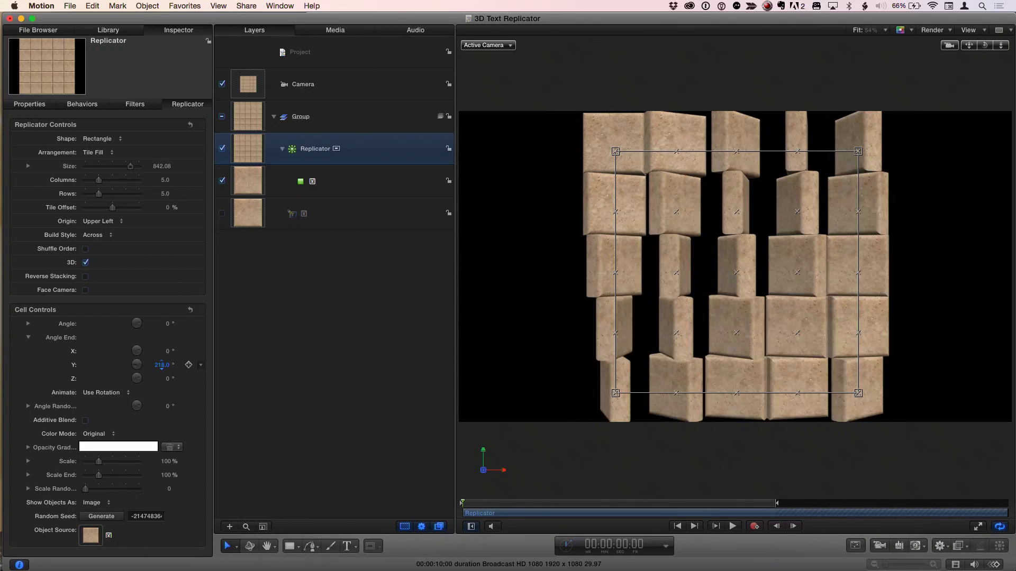
key("Delete")
key("Return")
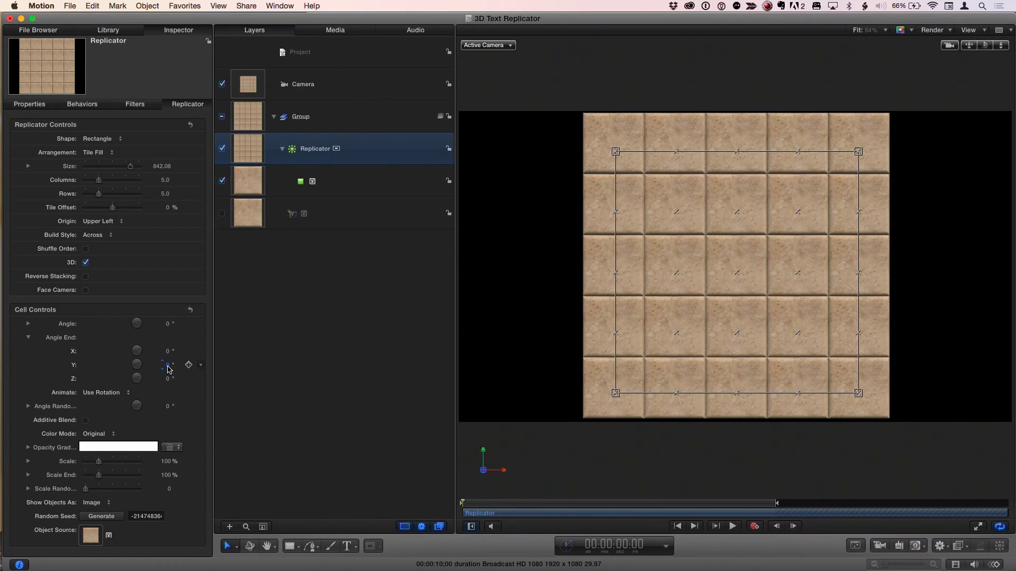
Add a Sequence Replicator behaviour to the Replicator
left_click(940, 547)
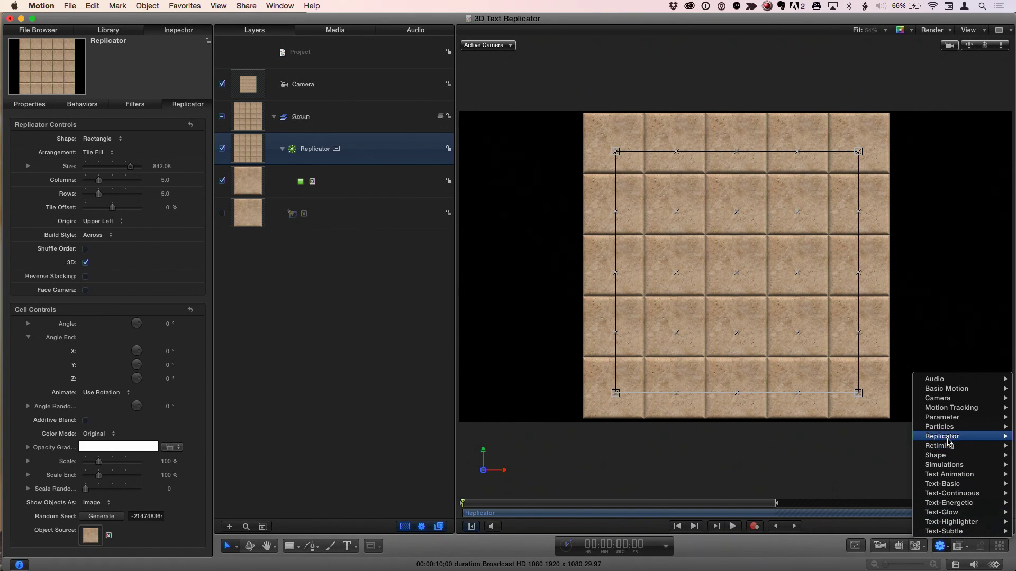
mouse_move(948, 438)
left_click(888, 440)
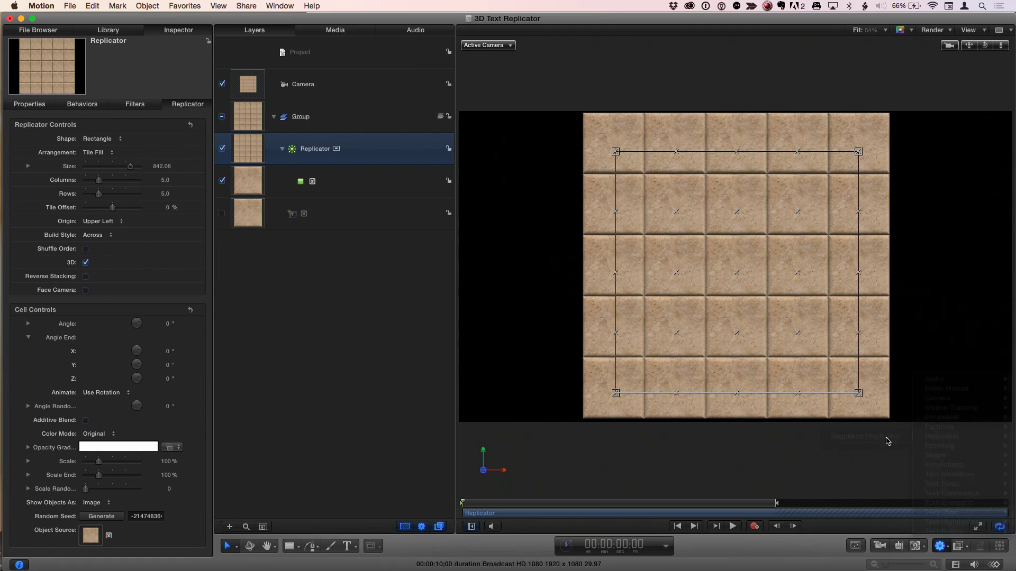
End the behaviour and the play range at 00:00:03:24
left_click_drag(593, 508, 684, 504)
key("o")
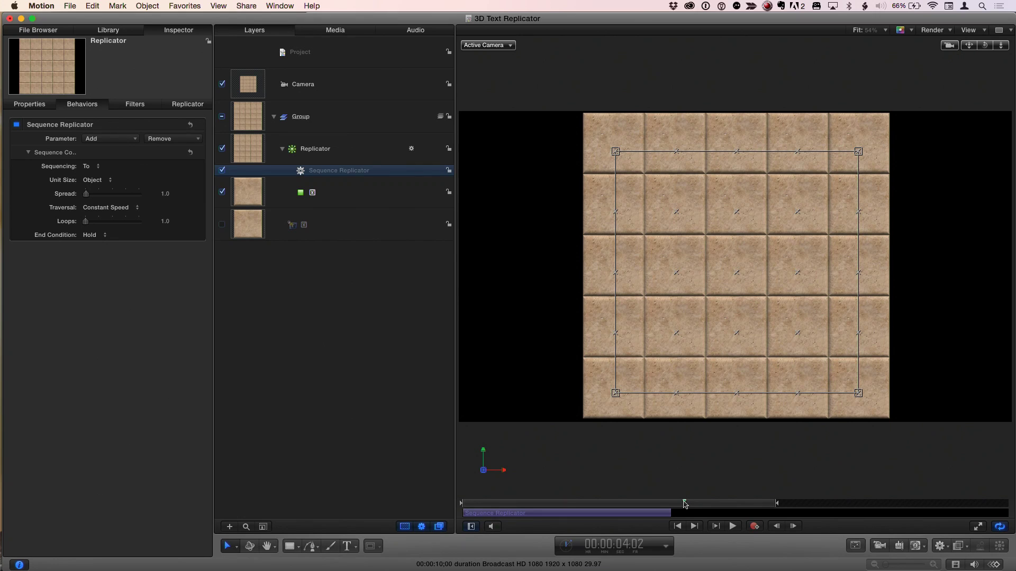
key("shift+o")
key("super+alt+o")
left_click_drag(645, 505, 458, 505)
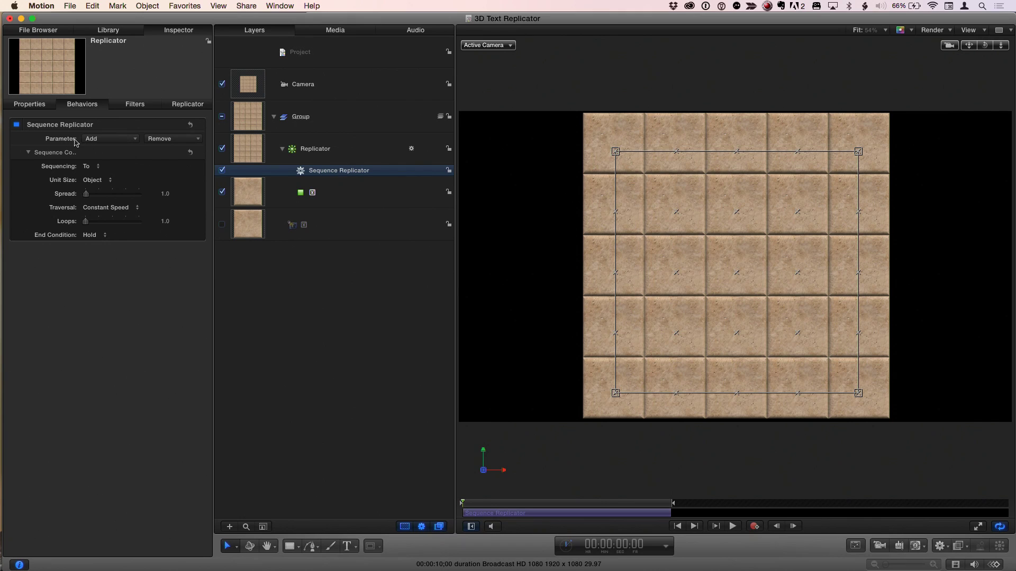
Add Position to the sequenced parameters with a small Z offset and preview mid-animation
left_click(120, 140)
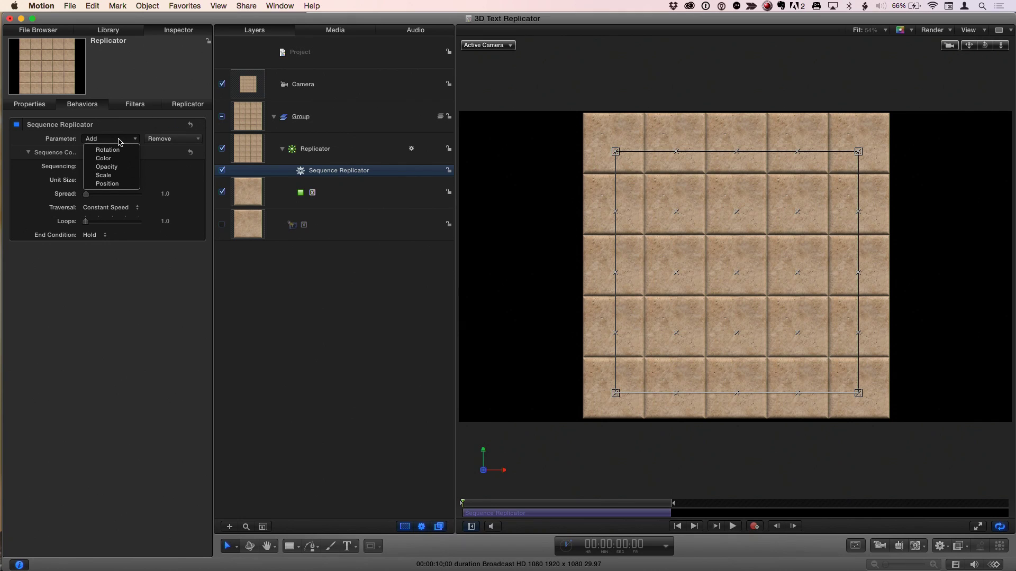
left_click(120, 185)
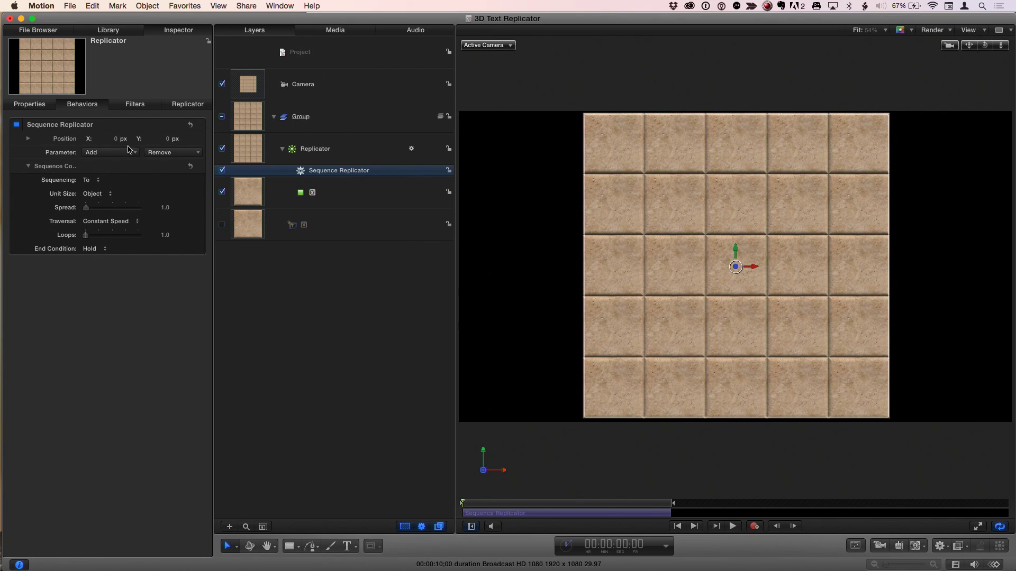
left_click(28, 139)
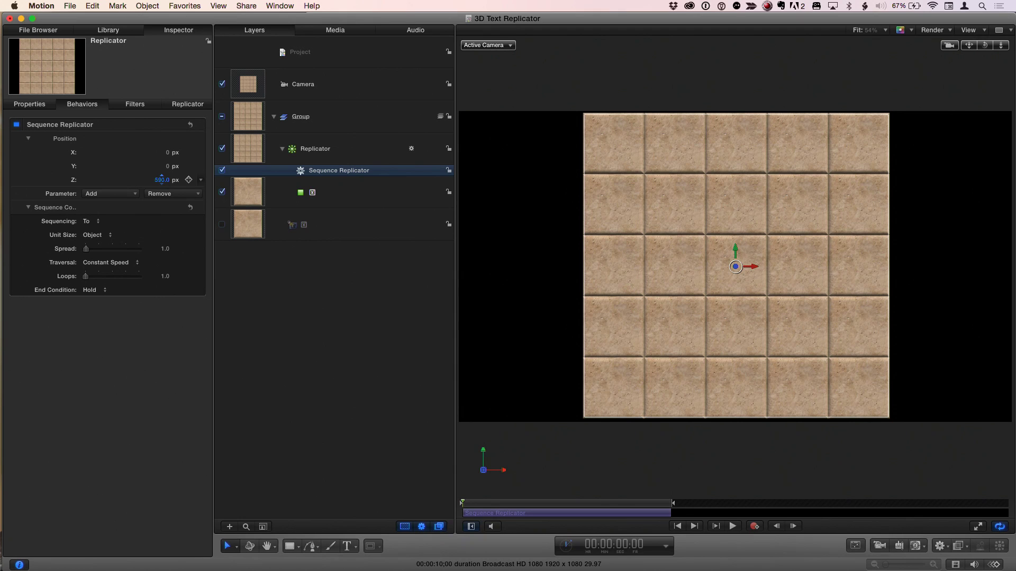
left_click_drag(162, 180, 168, 180)
left_click(526, 503)
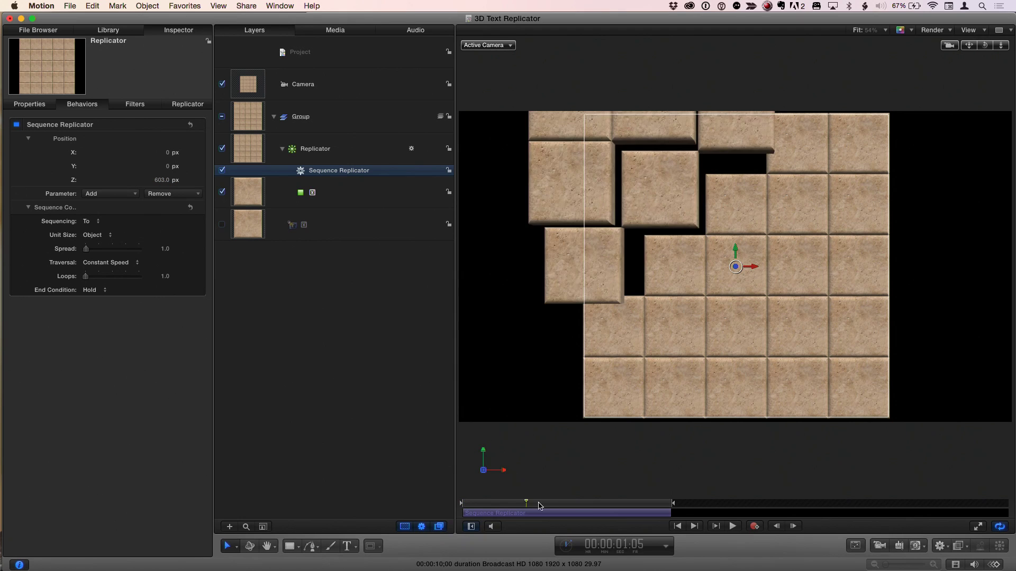
left_click_drag(540, 504, 446, 509)
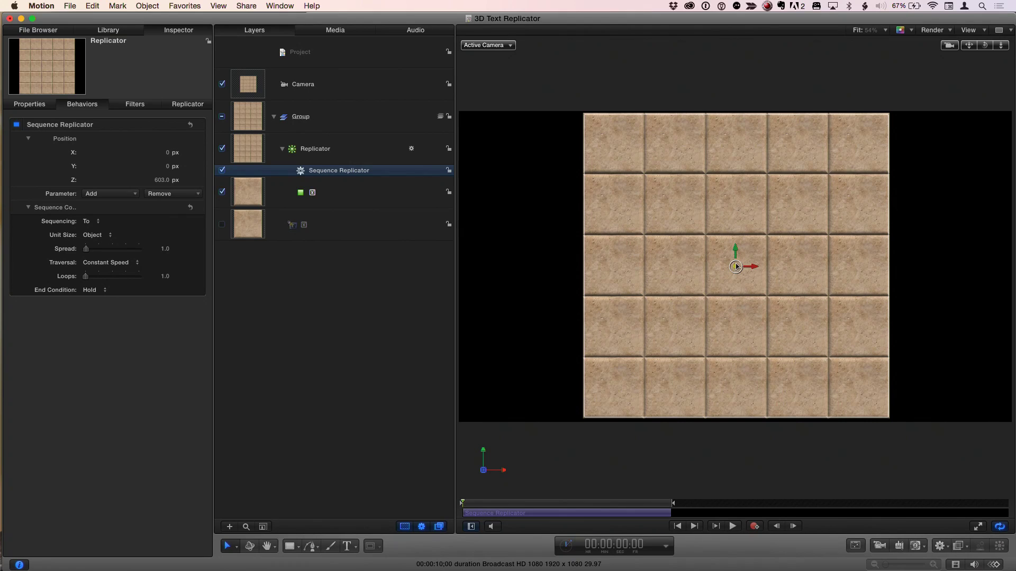
Push the sequenced Position Z back to about -1143.2 px and preview the tiles assembling
left_click_drag(470, 307, 311, 309)
left_click_drag(159, 180, 117, 181)
left_click_drag(520, 507, 667, 517)
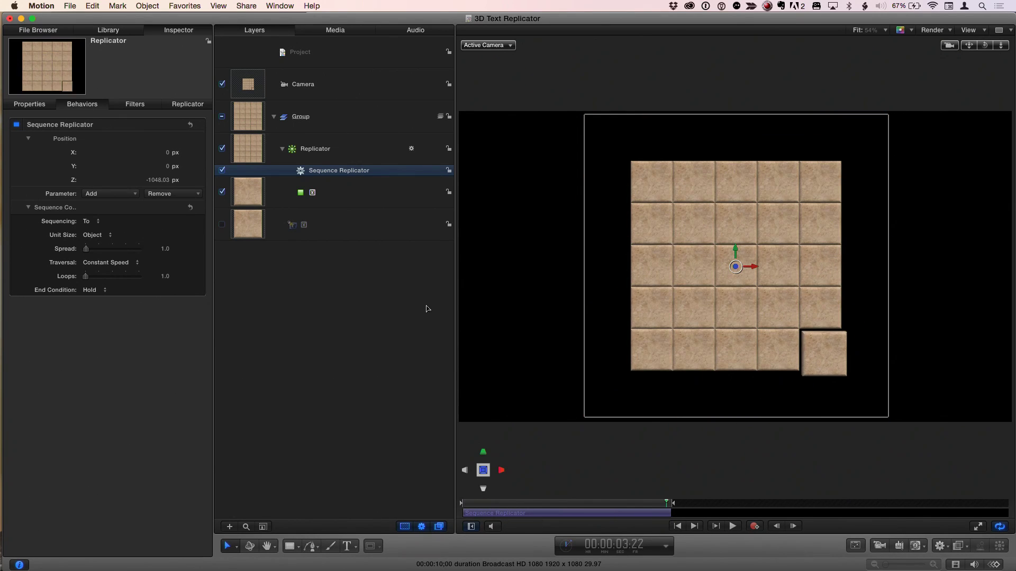
left_click_drag(160, 182, 159, 178)
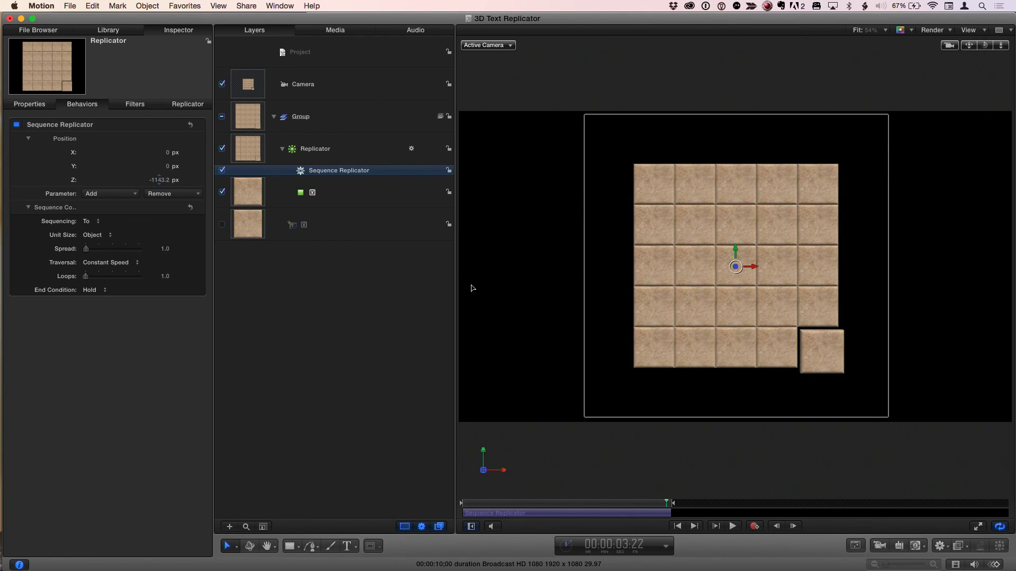
Add Rotation to the sequenced parameters with Y and X both at 180°, then rewind to the start
left_click(114, 194)
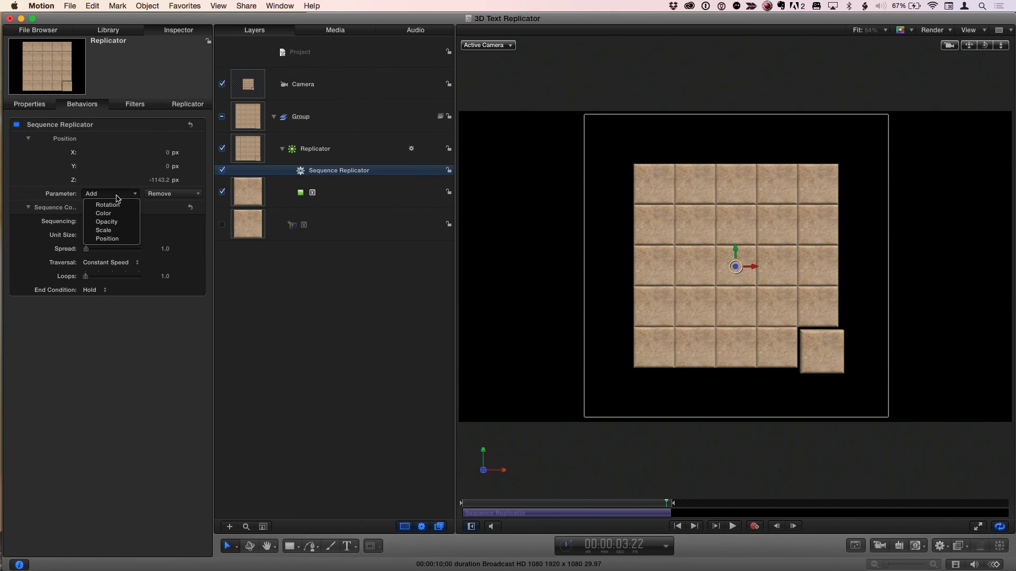
left_click(117, 206)
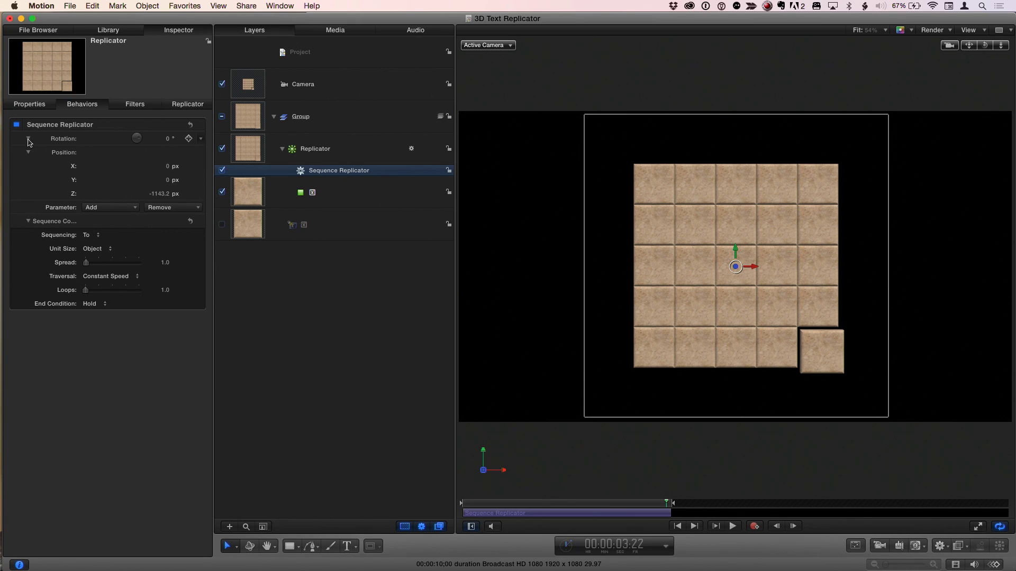
left_click(28, 139)
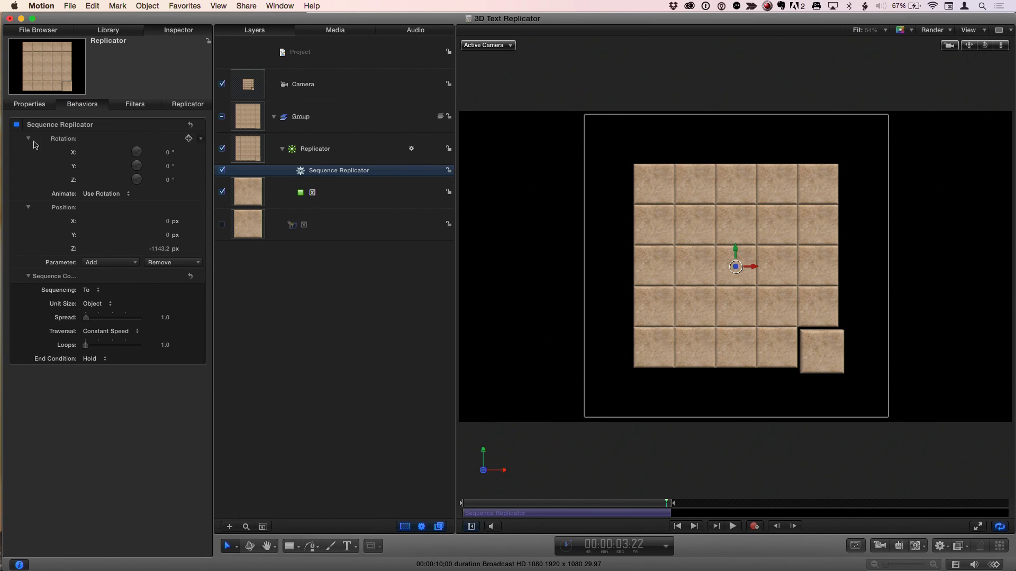
left_click(168, 166)
type("18")
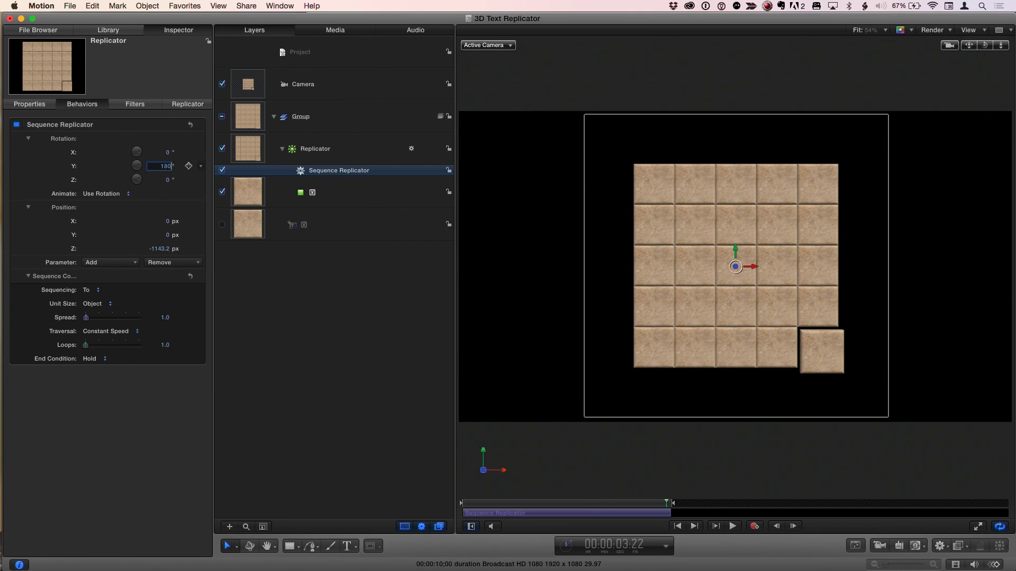
key("Return")
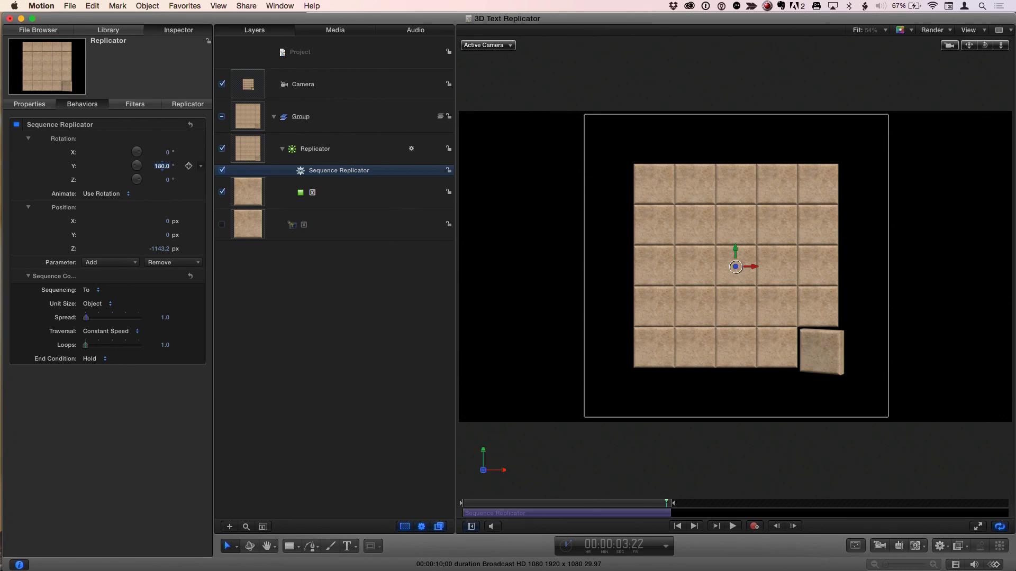
left_click(168, 153)
type("180")
key("Return")
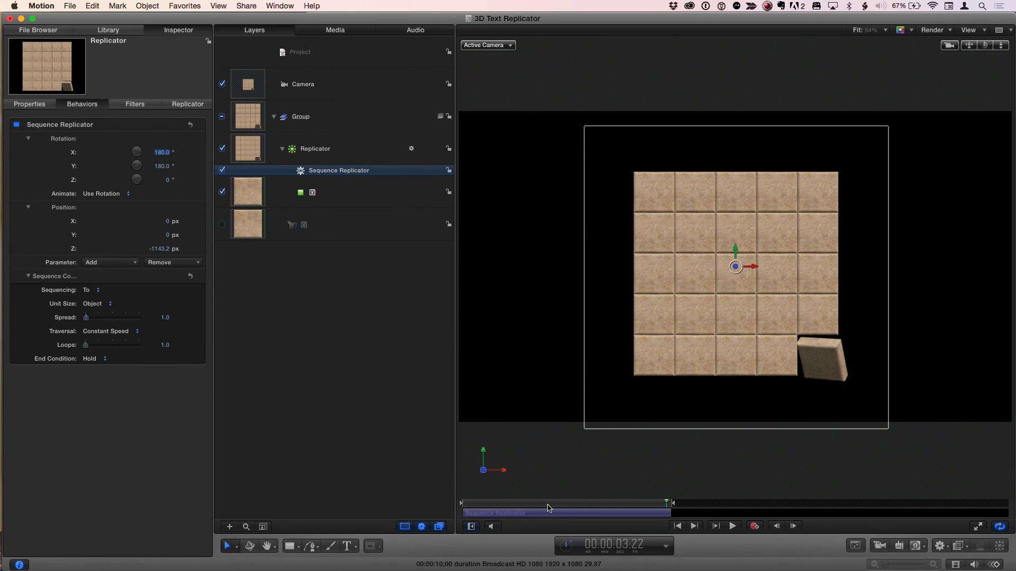
left_click_drag(548, 508, 454, 495)
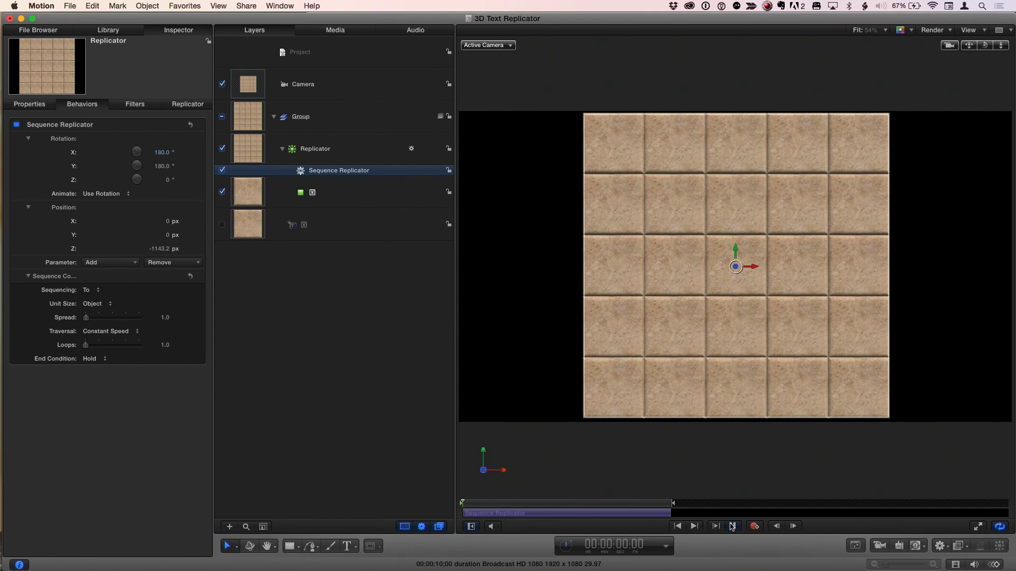
Raise the Sequence Replicator Spread to 27.0 while watching the animation play
left_click(732, 526)
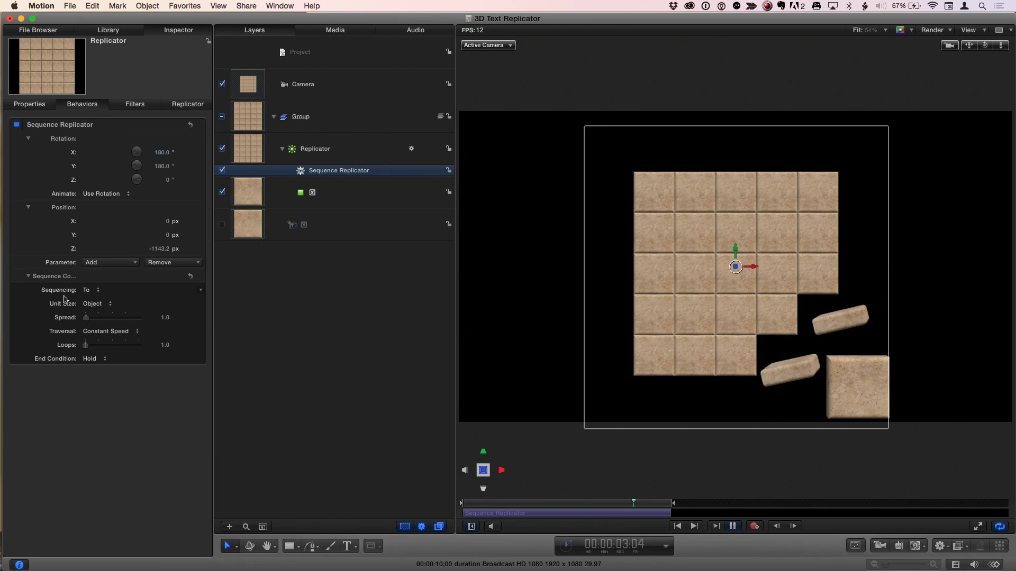
left_click_drag(86, 317, 100, 318)
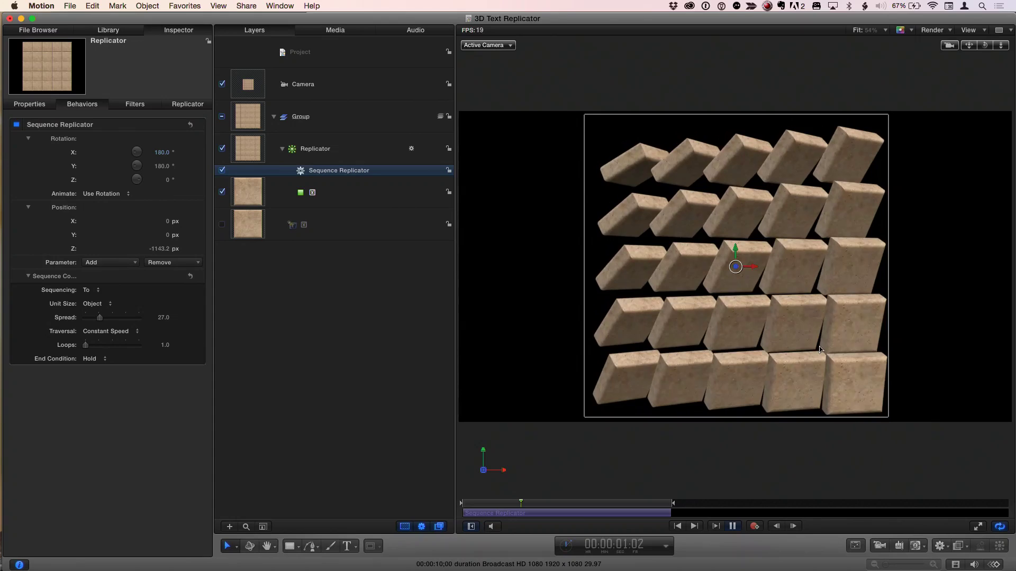
key("space")
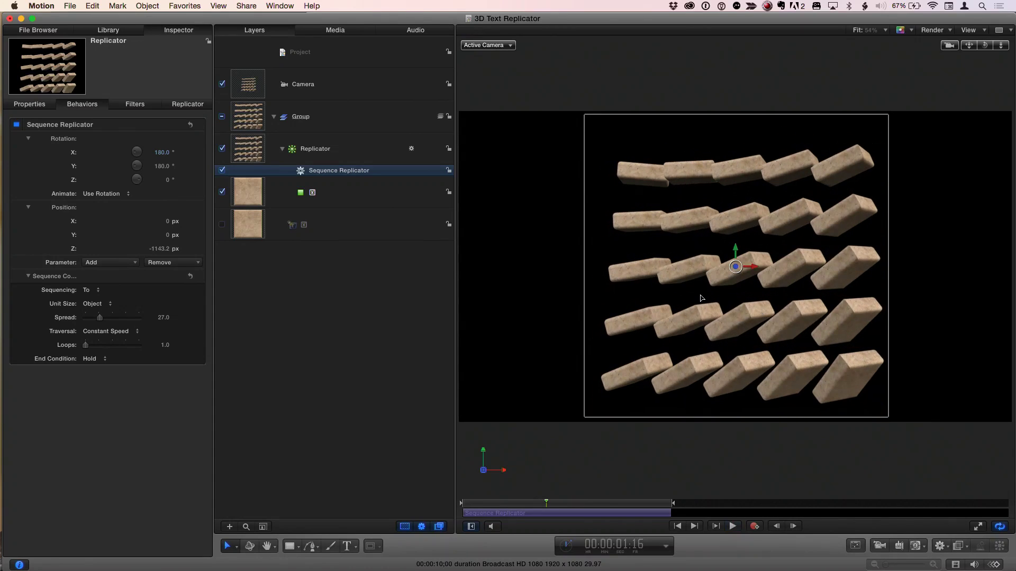
Orbit the scene camera to an angled view of the tile wall and play the assembly from the start
left_click(359, 85)
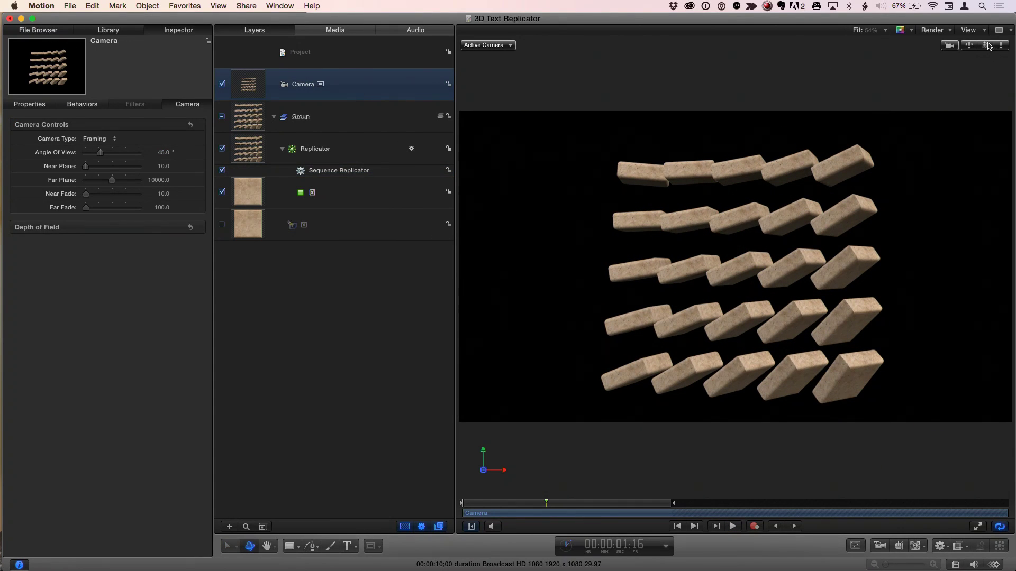
left_click_drag(988, 46, 858, 381)
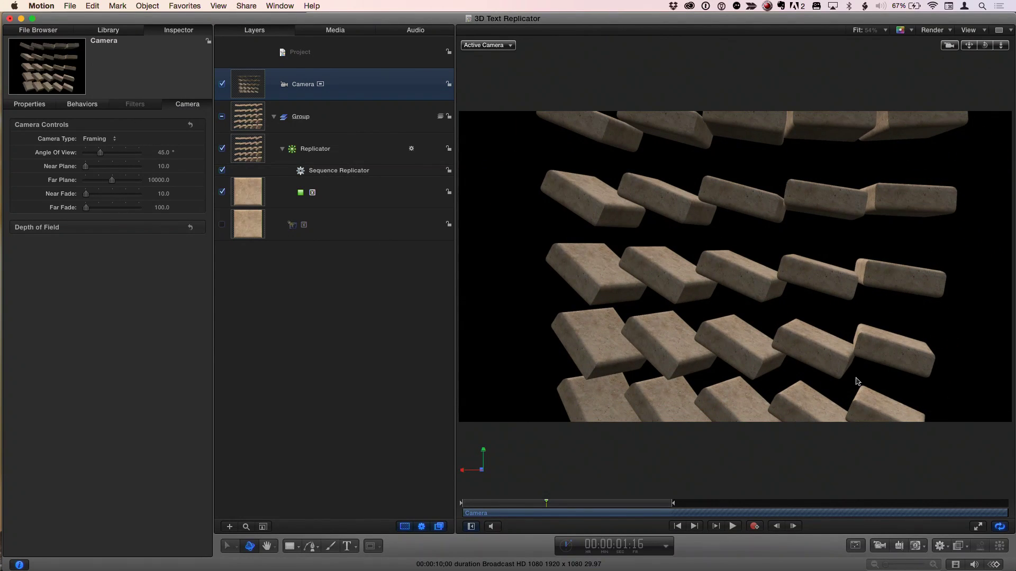
left_click(679, 527)
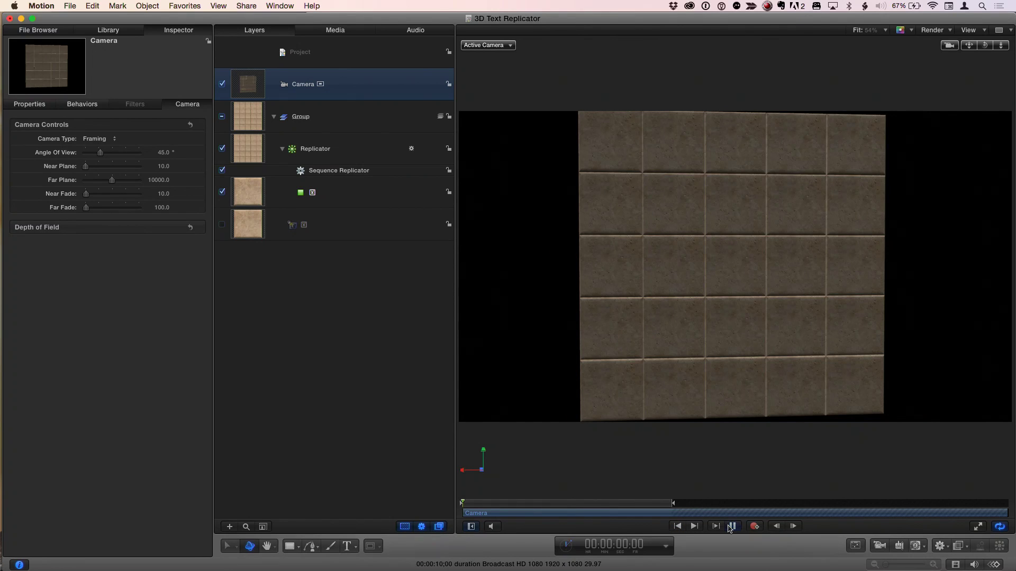
left_click(732, 526)
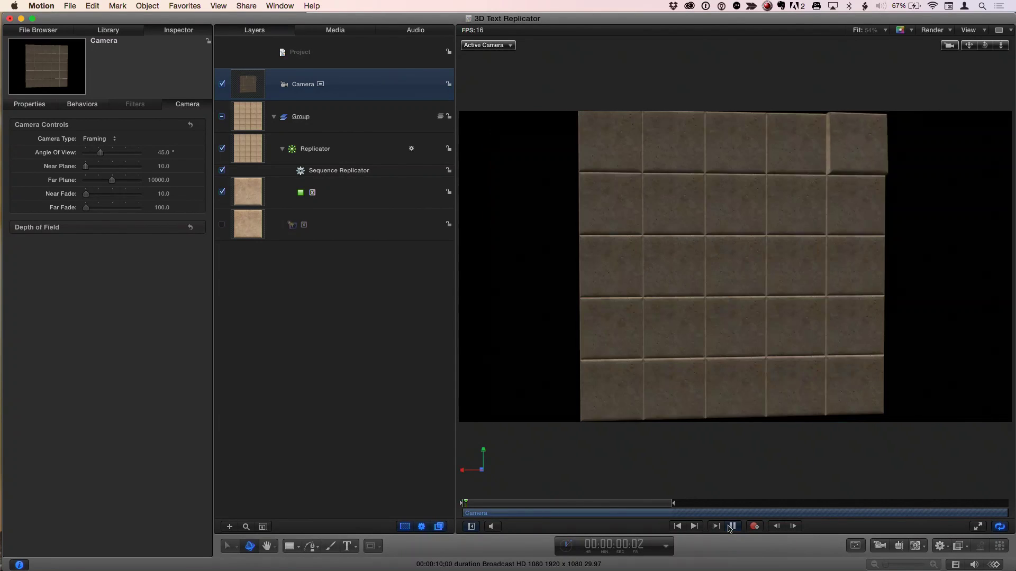
left_click(732, 526)
left_click_drag(600, 503, 659, 503)
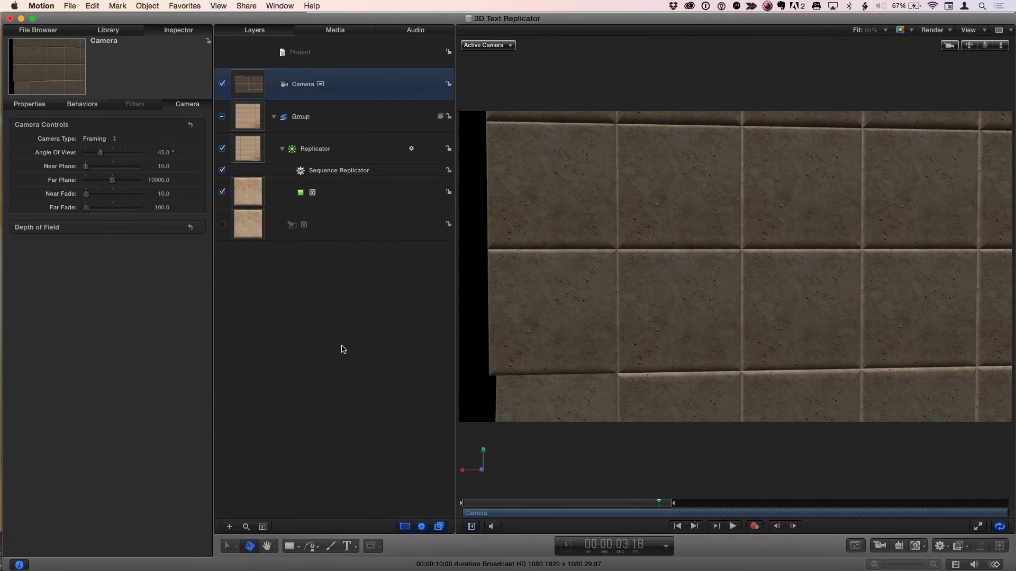
Set the 3D tile glyph's Lighting Style to Below after trying Backlit, then scrub near the start
left_click(331, 220)
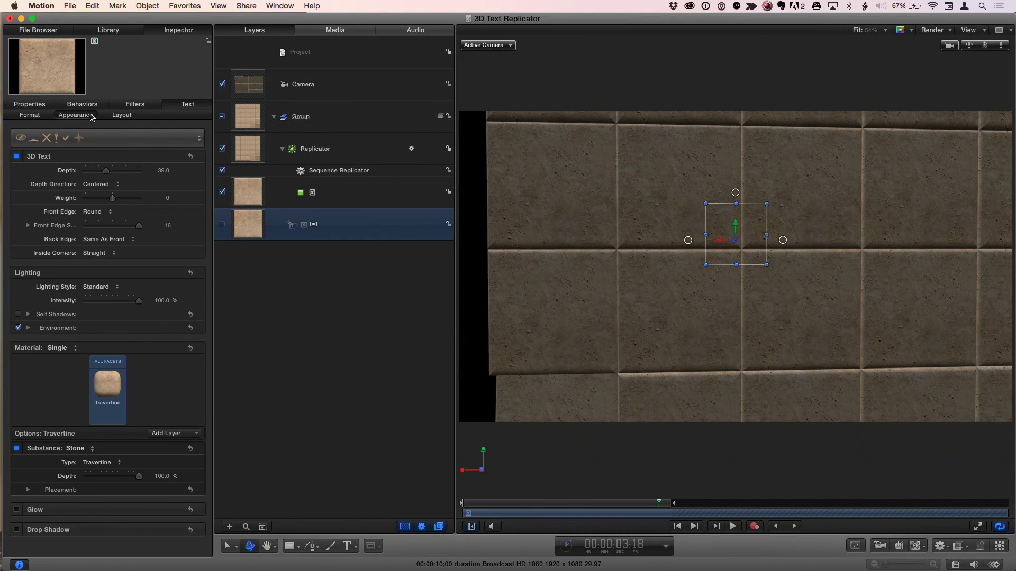
left_click(107, 288)
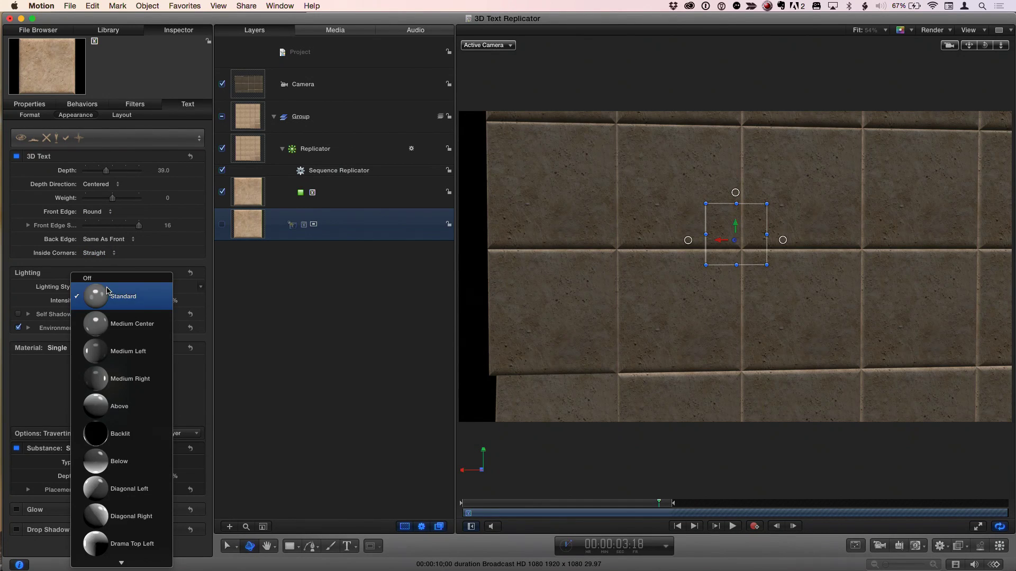
left_click(119, 429)
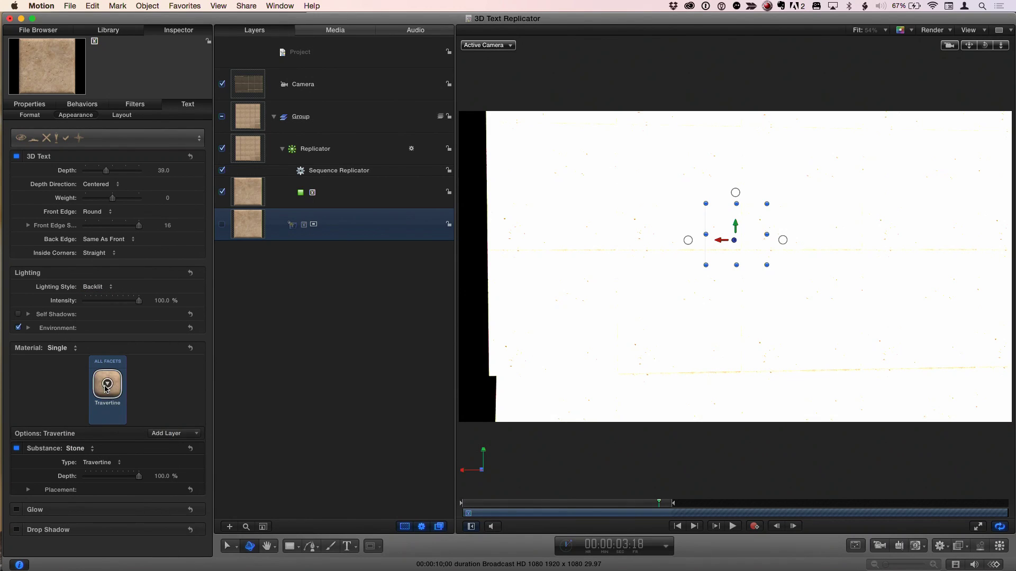
left_click(106, 289)
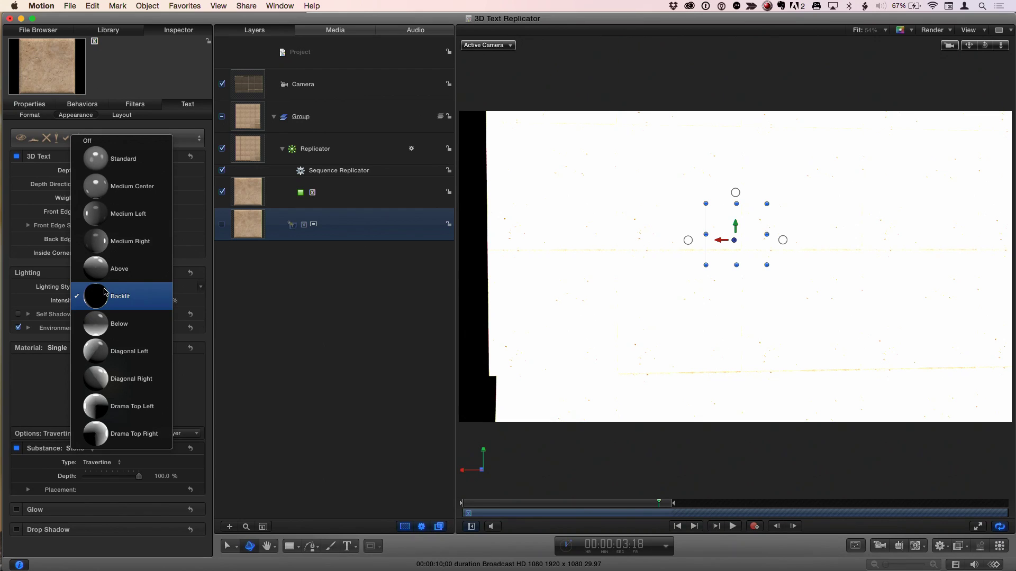
left_click(111, 322)
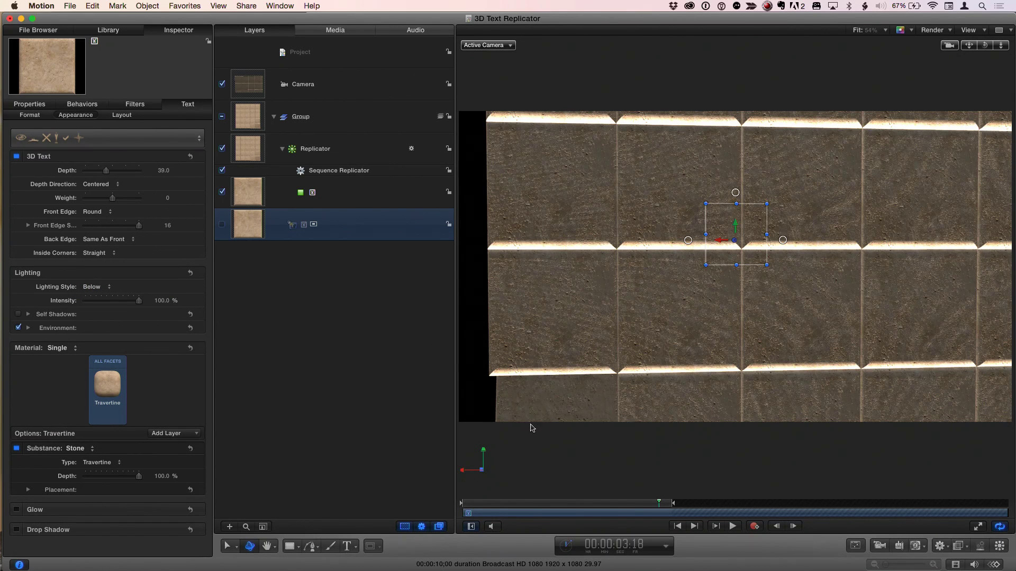
left_click_drag(519, 502, 481, 502)
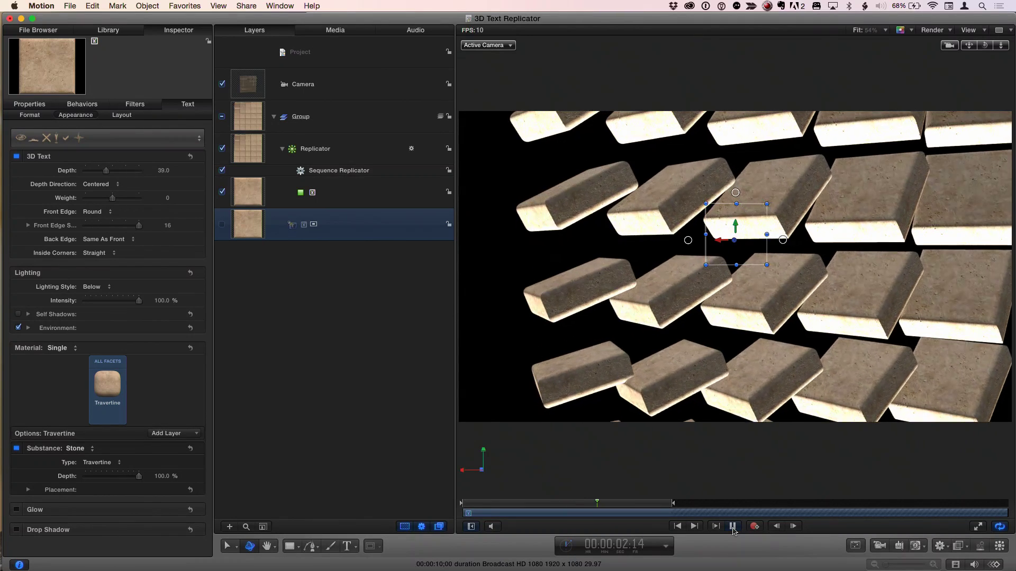
left_click(732, 527)
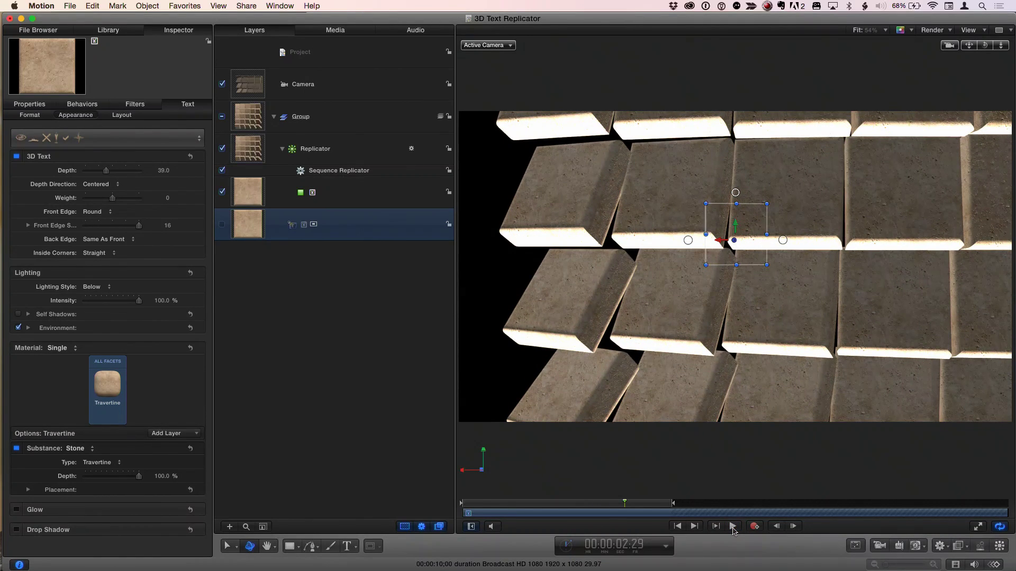